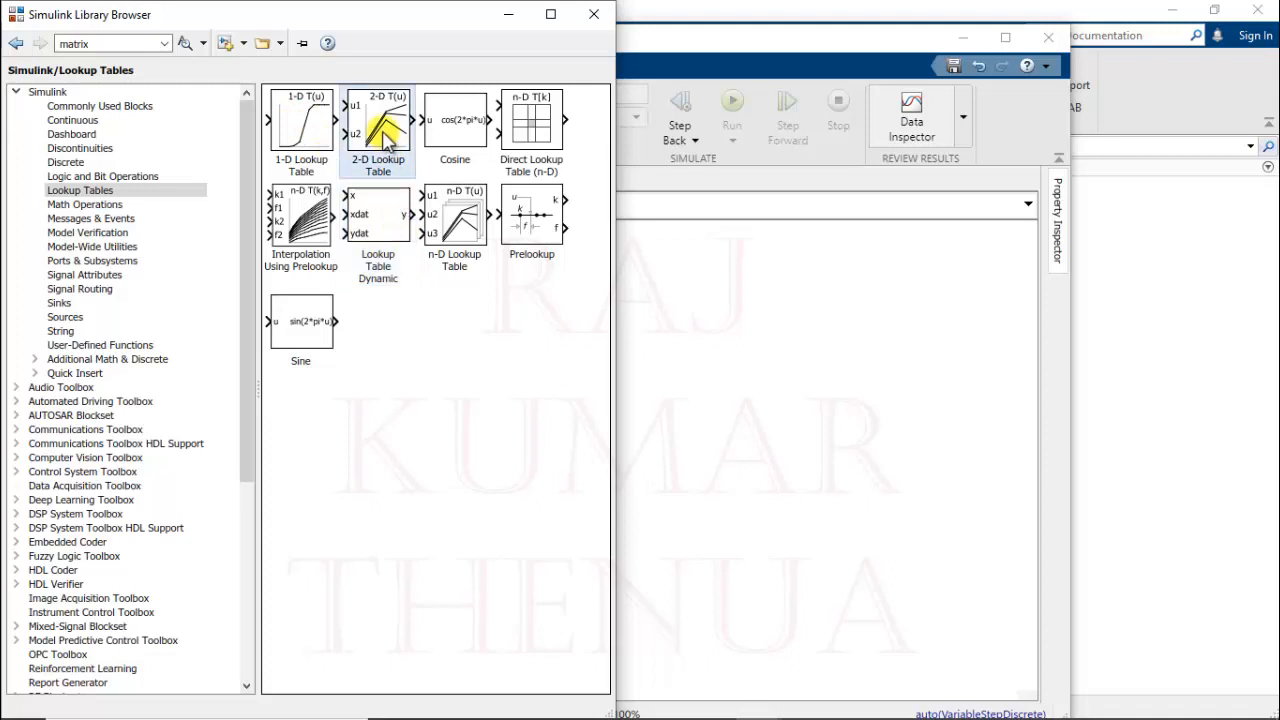
- Add a 2-D Lookup Table block to the model, move it toward the canvas's upper-left area and make it taller
left_click_drag(386, 140, 662, 370)
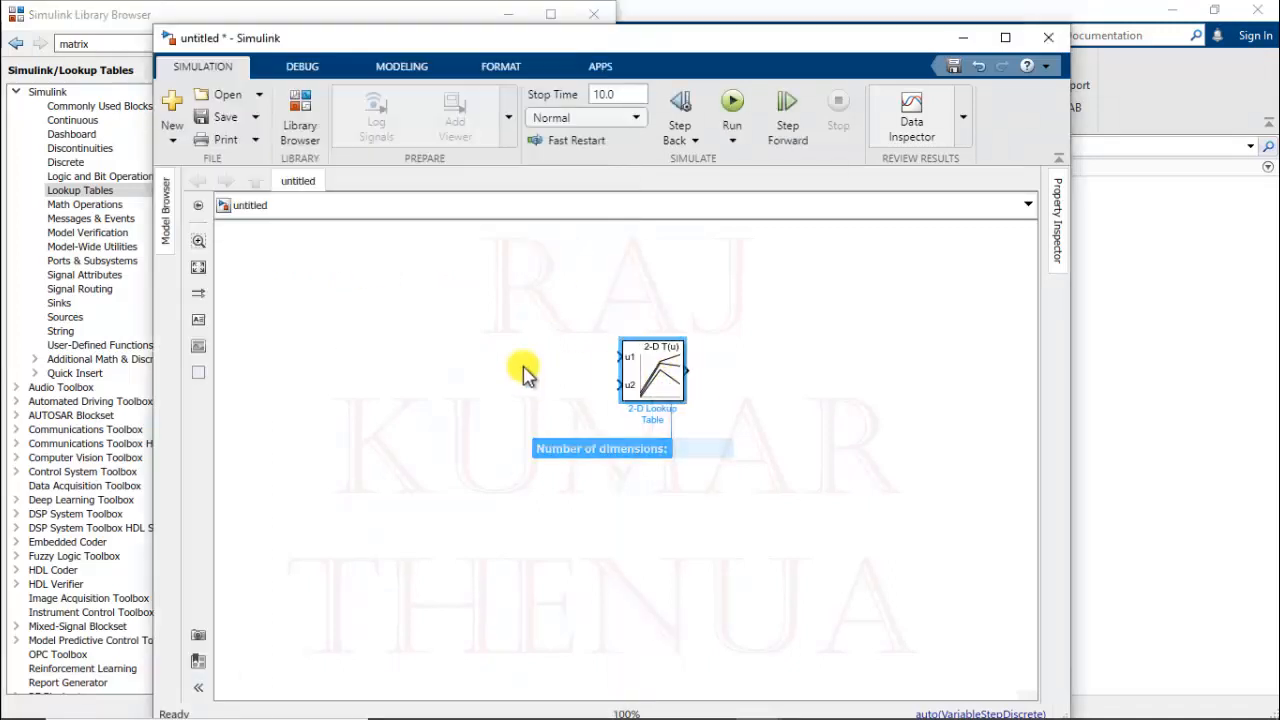
left_click_drag(527, 372, 345, 342)
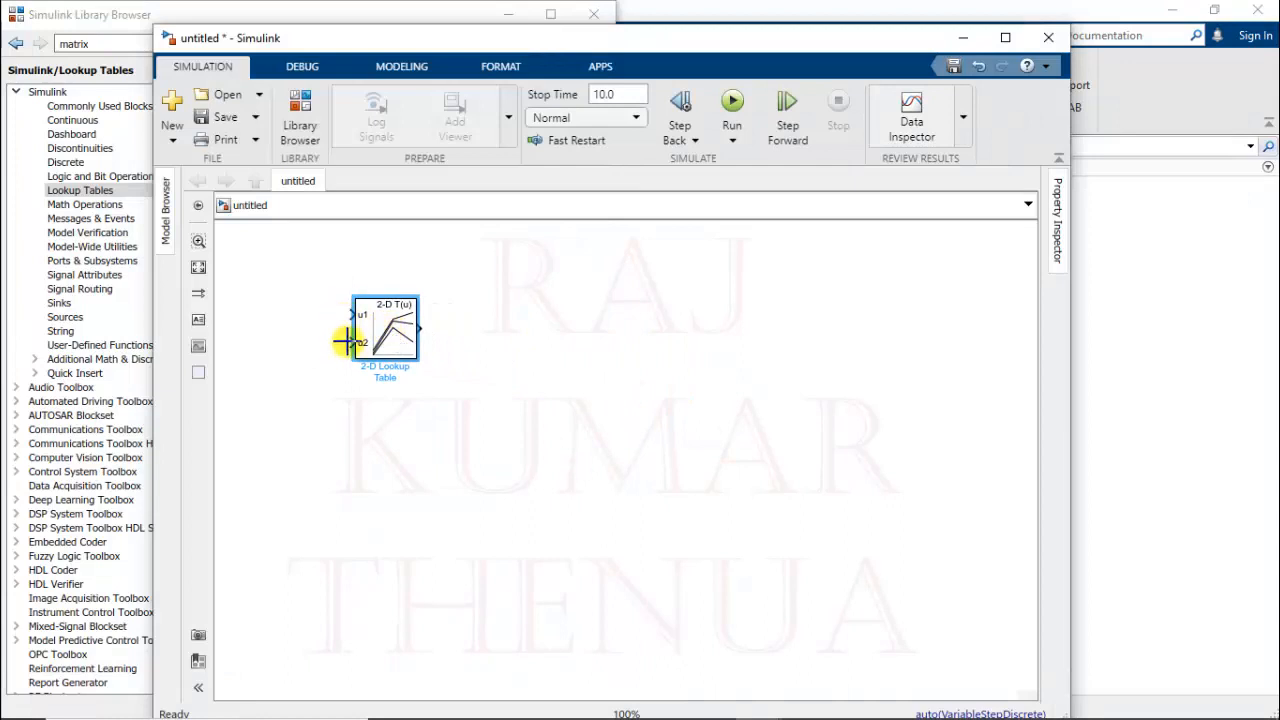
left_click_drag(420, 362, 429, 416)
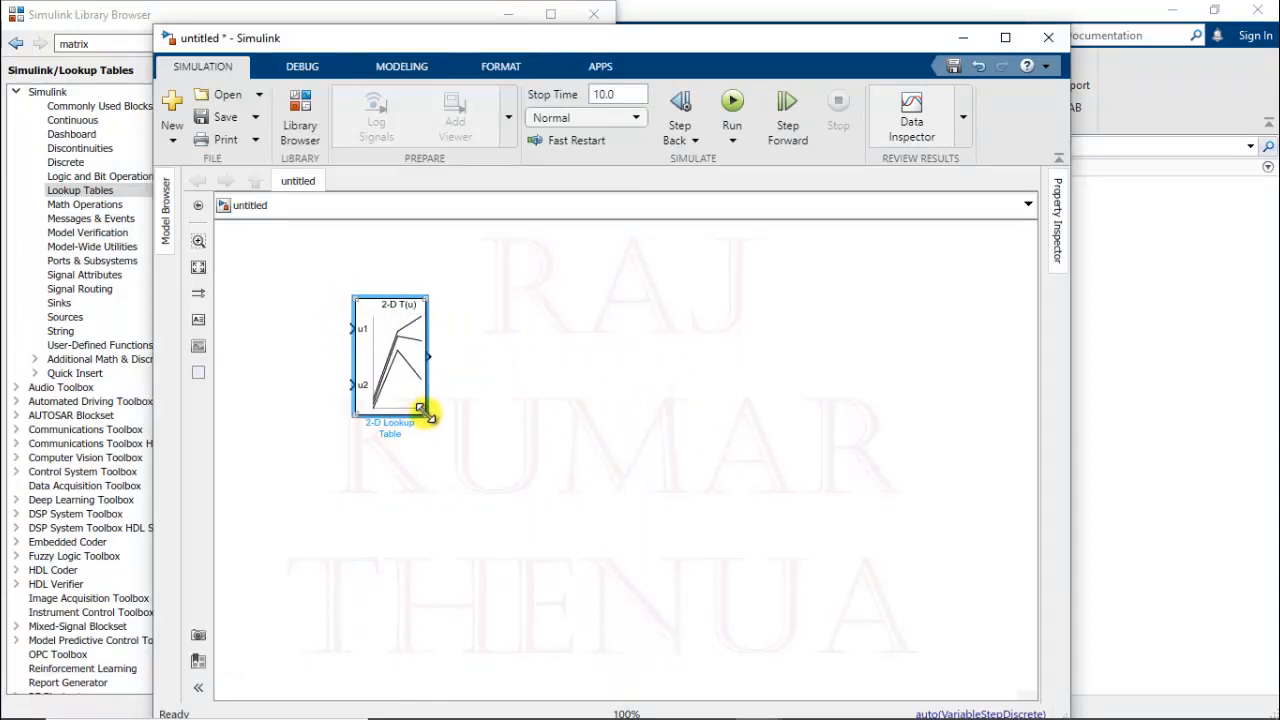
left_click_drag(423, 371, 428, 347)
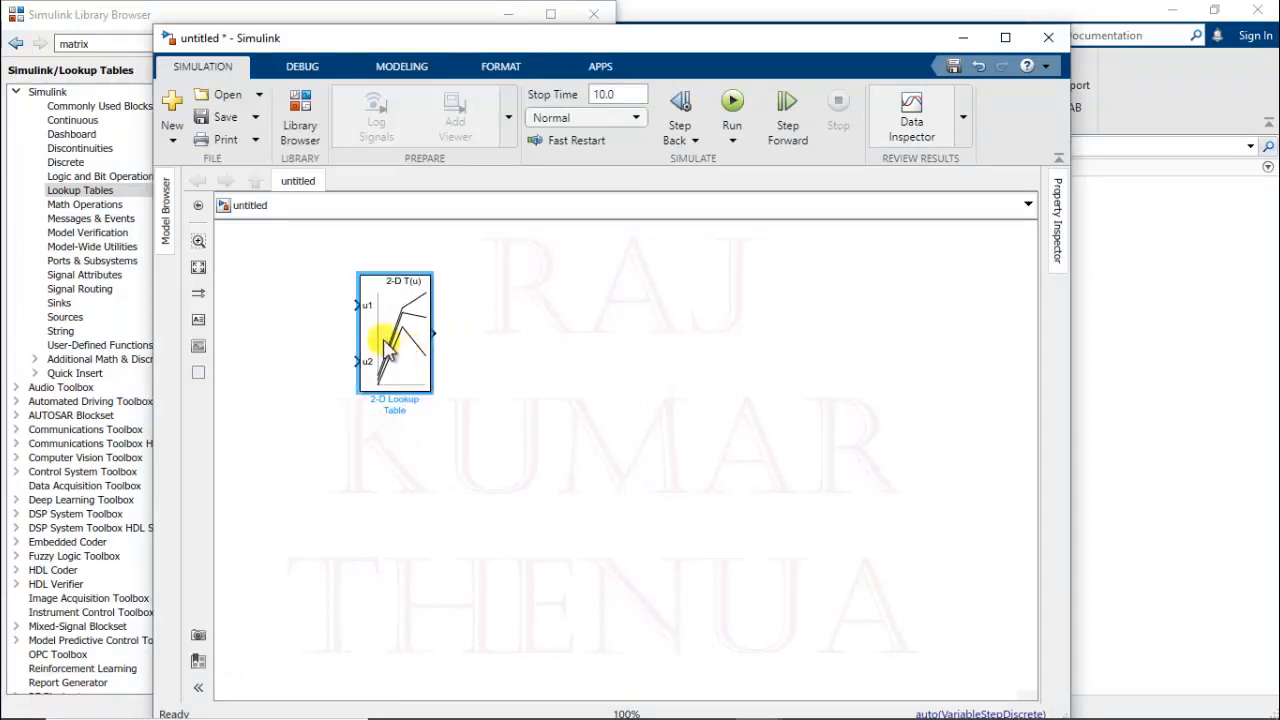
- Add two Constant blocks and connect them to the lookup table's u1 and u2 inputs
double_click(281, 309)
type("con")
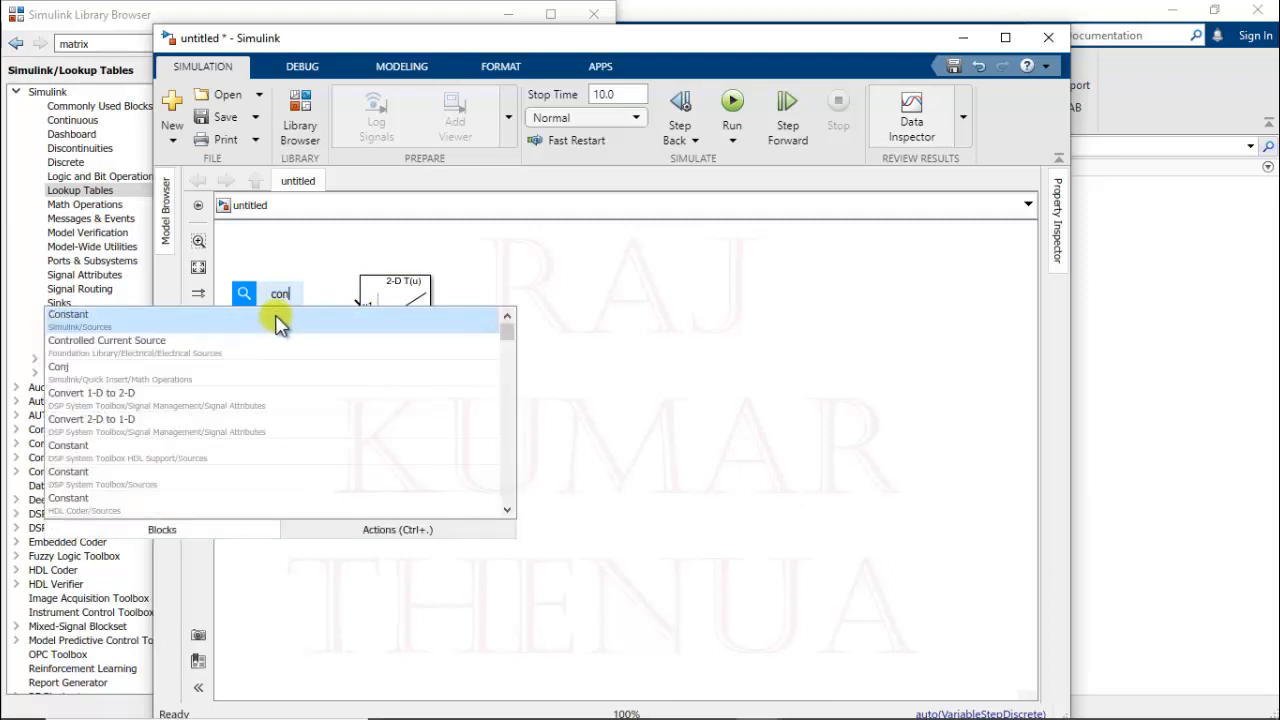
left_click(277, 318)
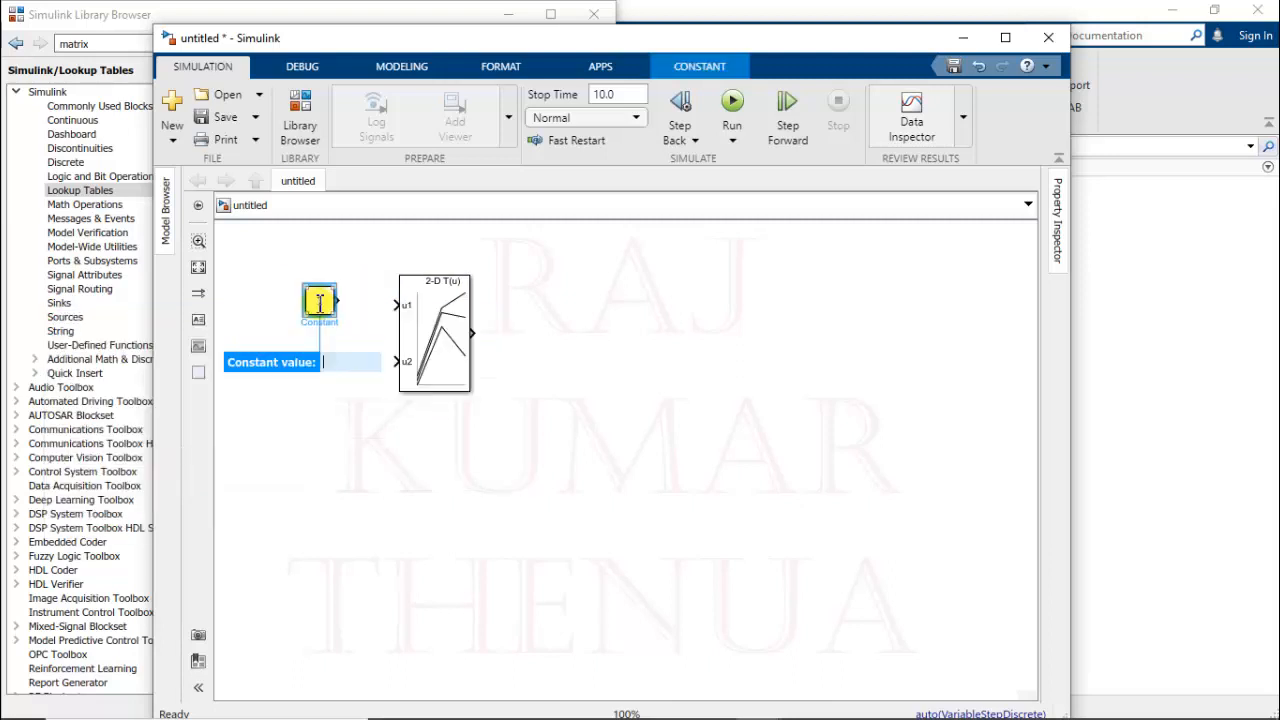
left_click_drag(338, 298, 393, 305)
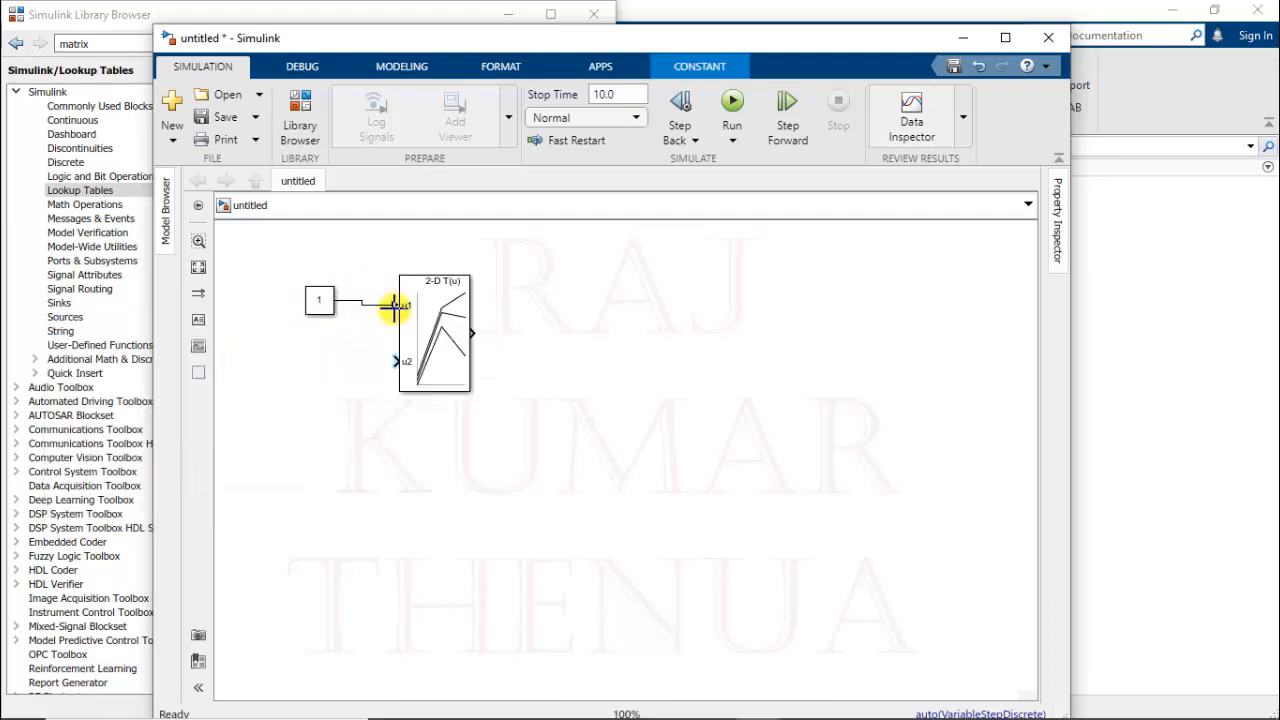
left_click(320, 327)
left_click_drag(319, 317, 320, 370)
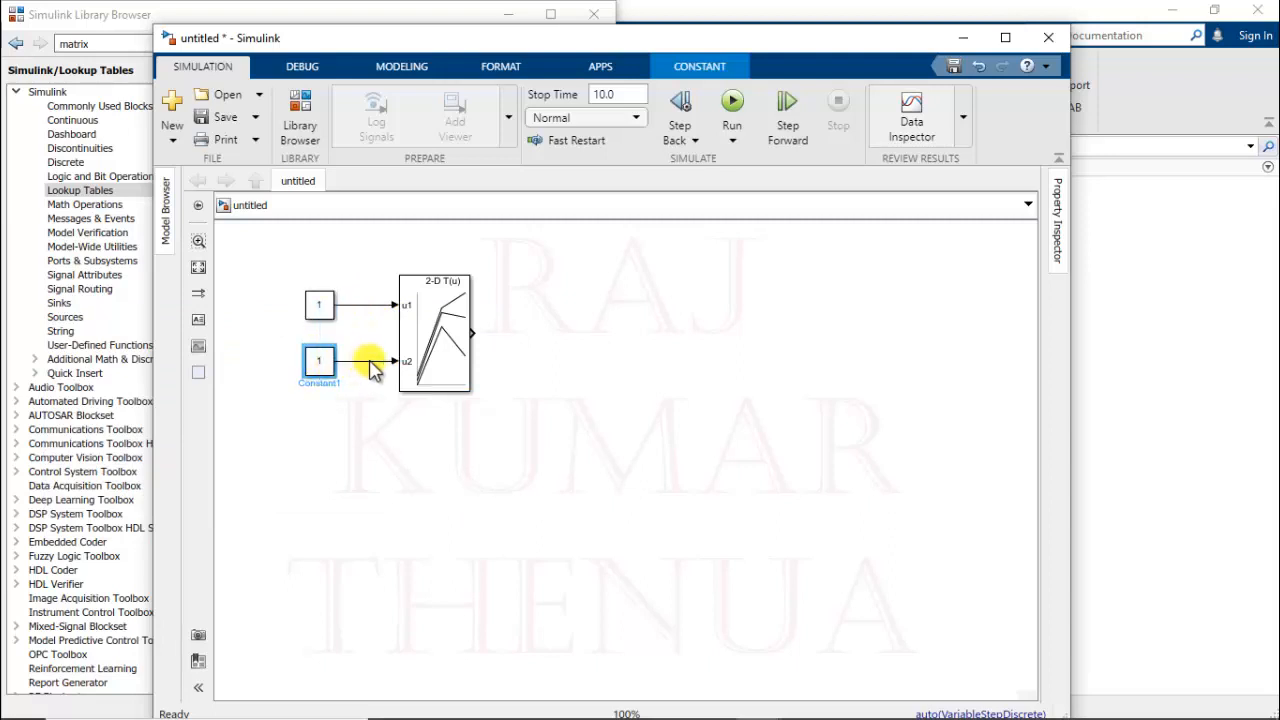
- Add a Display block, connect it to the lookup table's output and space it further from the table
double_click(533, 337)
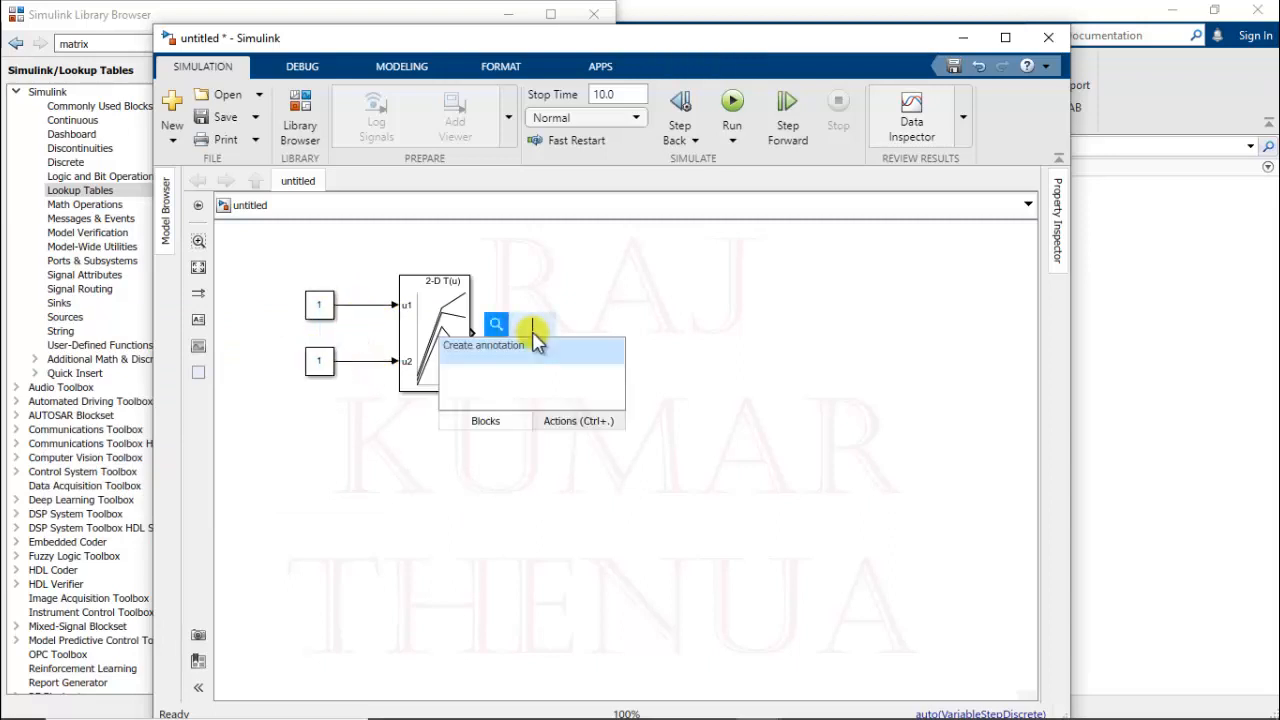
type("dis")
key("Return")
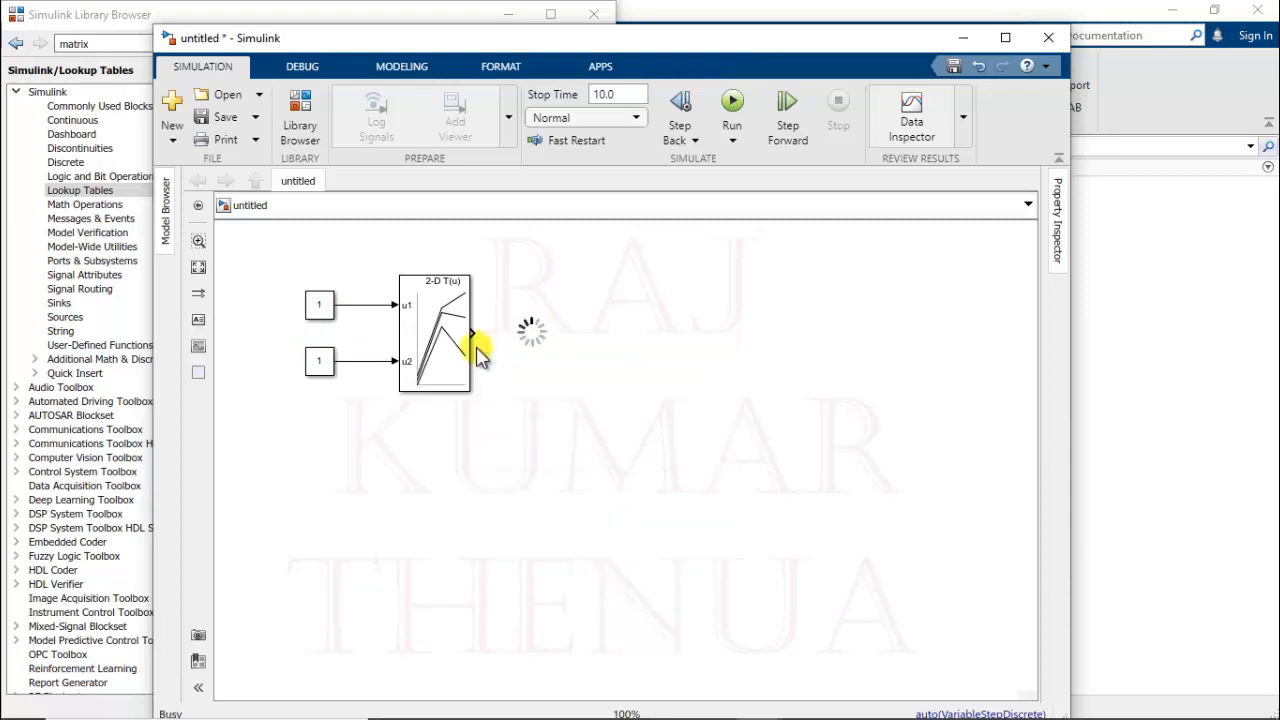
left_click_drag(549, 324, 606, 324)
left_click(504, 333)
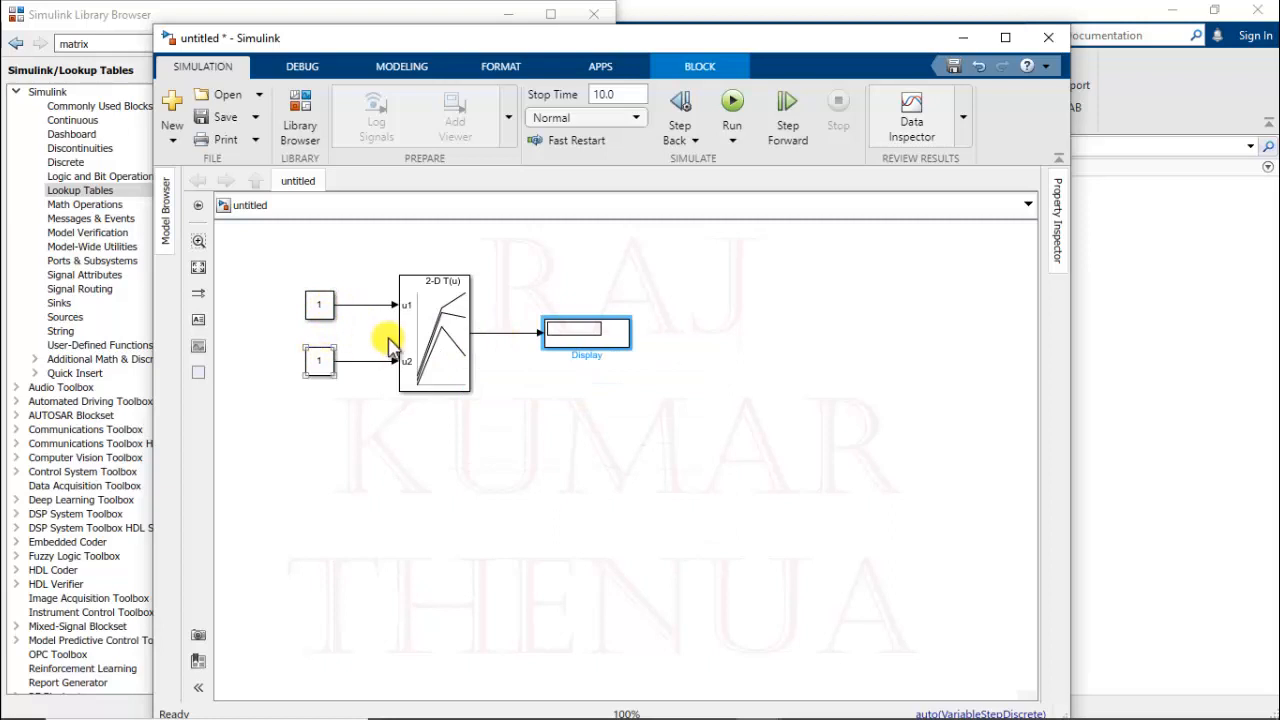
left_click_drag(611, 335, 639, 335)
left_click(575, 385)
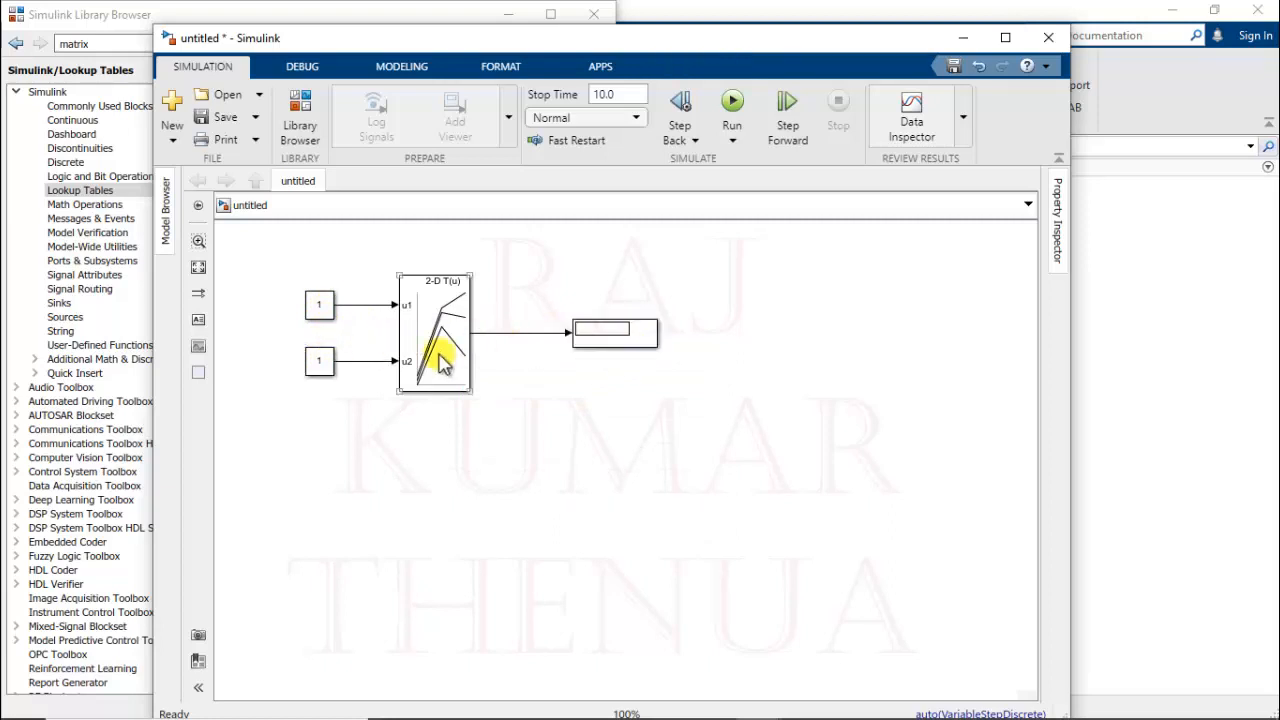
- Open the 2-D Lookup Table block's parameters, try 1 table dimension and set the number of dimensions back to 2
double_click(443, 362)
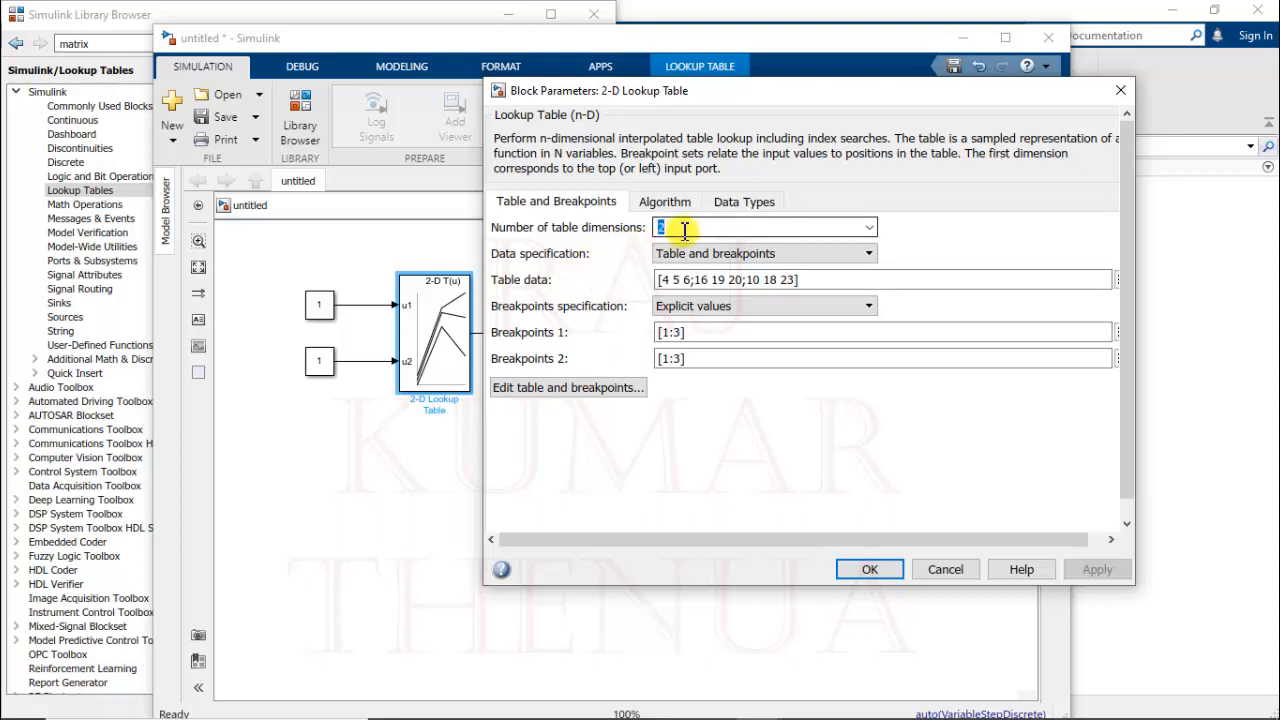
left_click(868, 229)
left_click(829, 245)
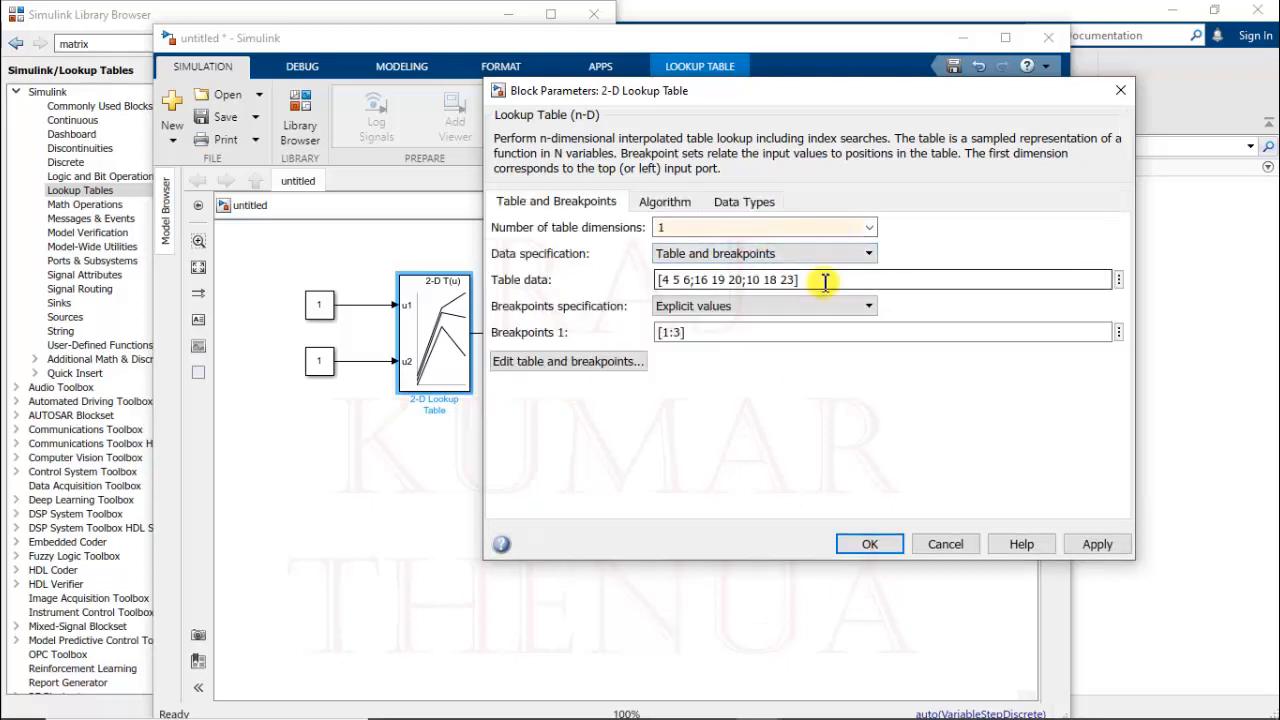
left_click(868, 228)
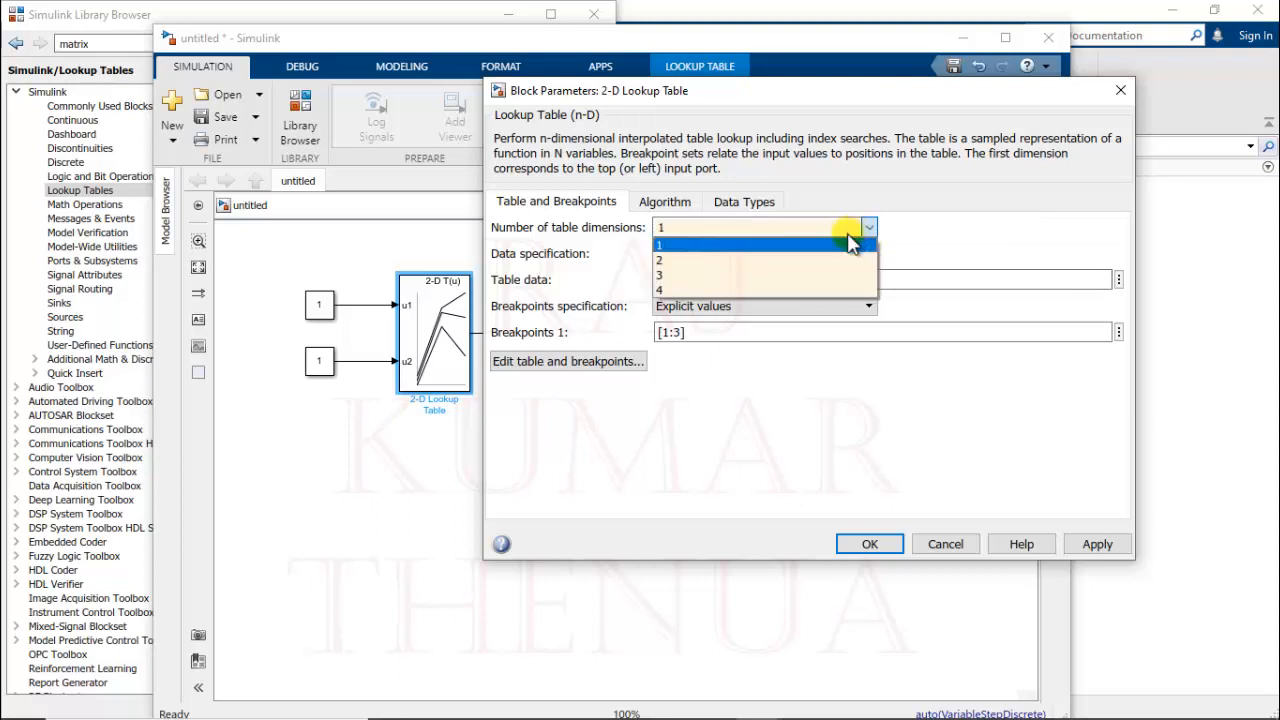
left_click(821, 262)
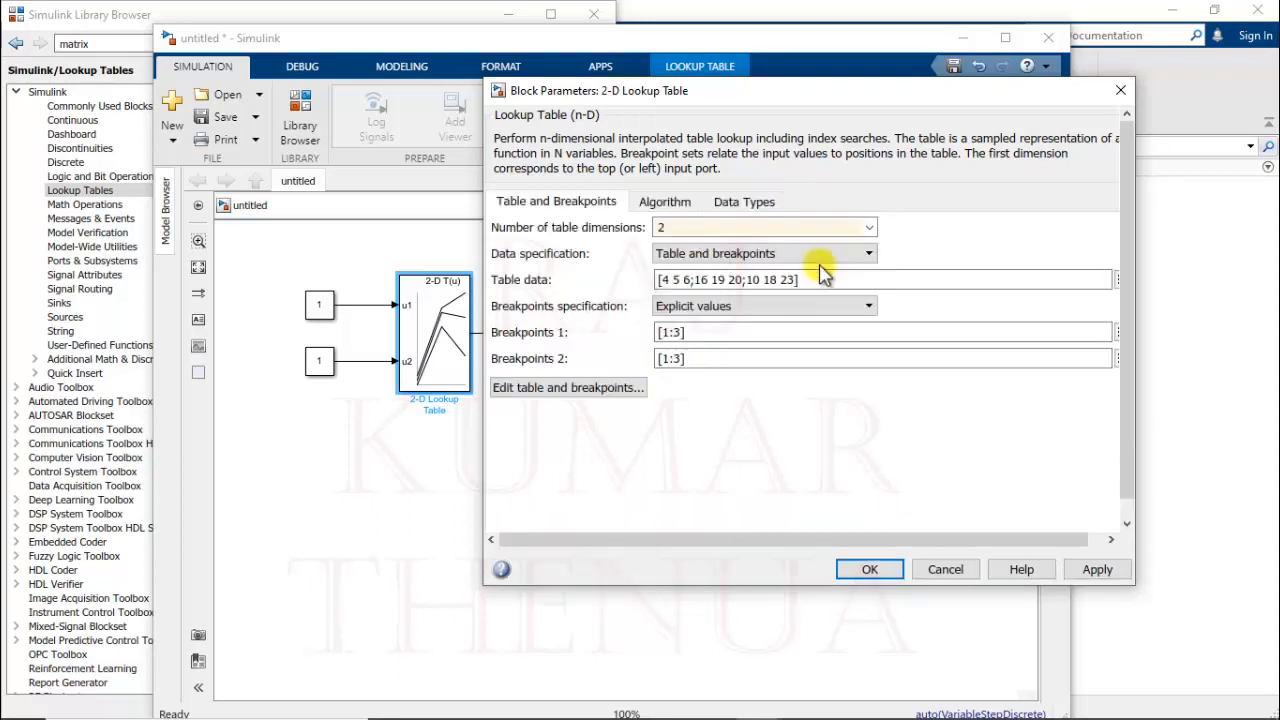
left_click(869, 228)
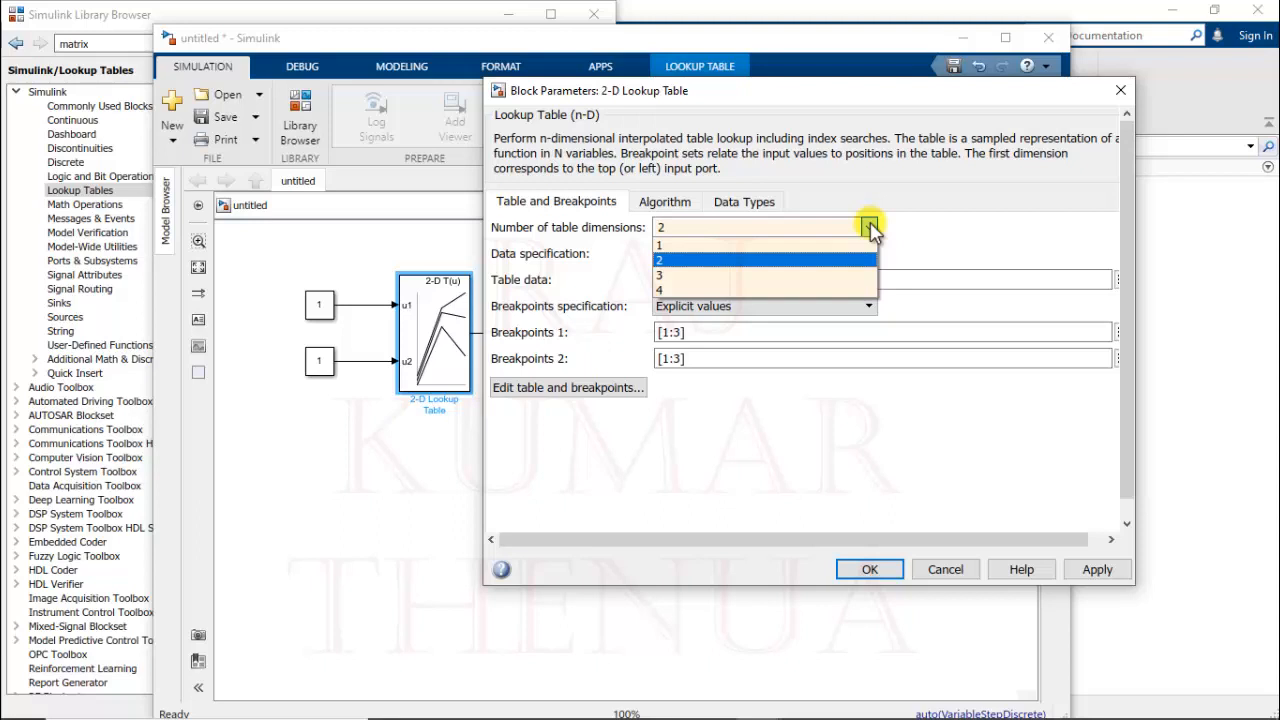
left_click(758, 264)
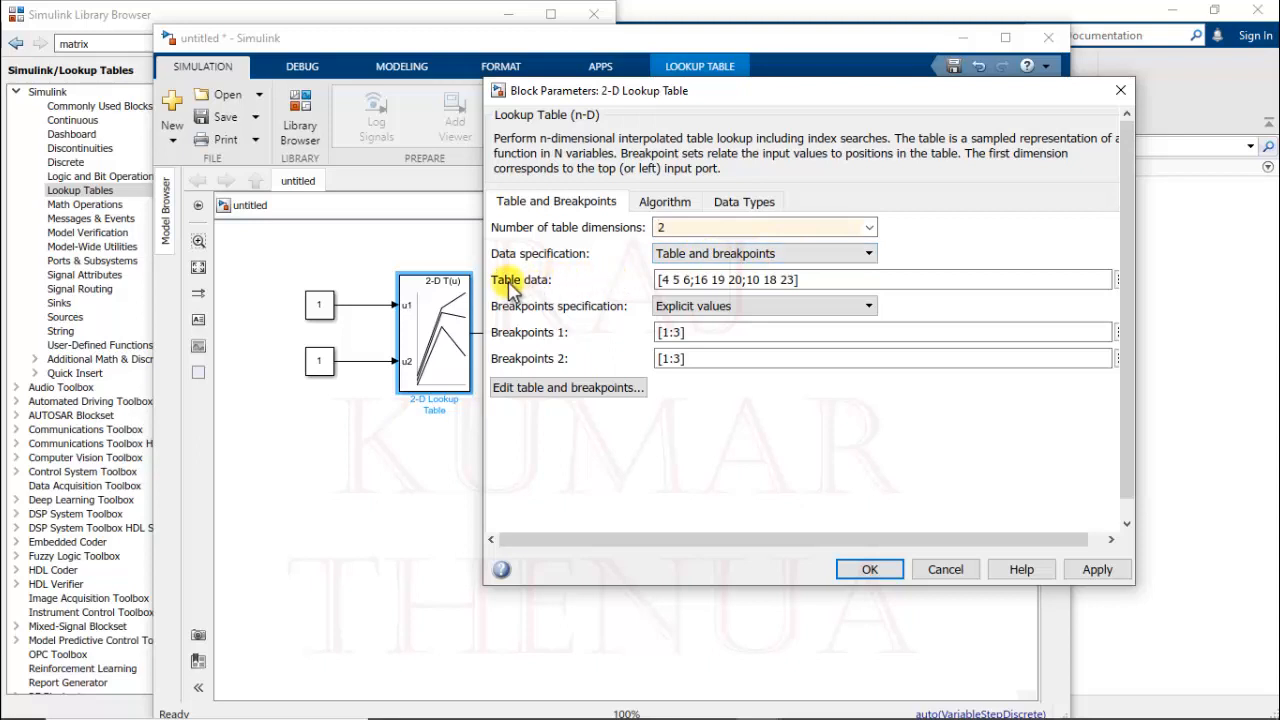
- Set the lookup table's Breakpoints 2 to [1:4]
left_click(741, 282)
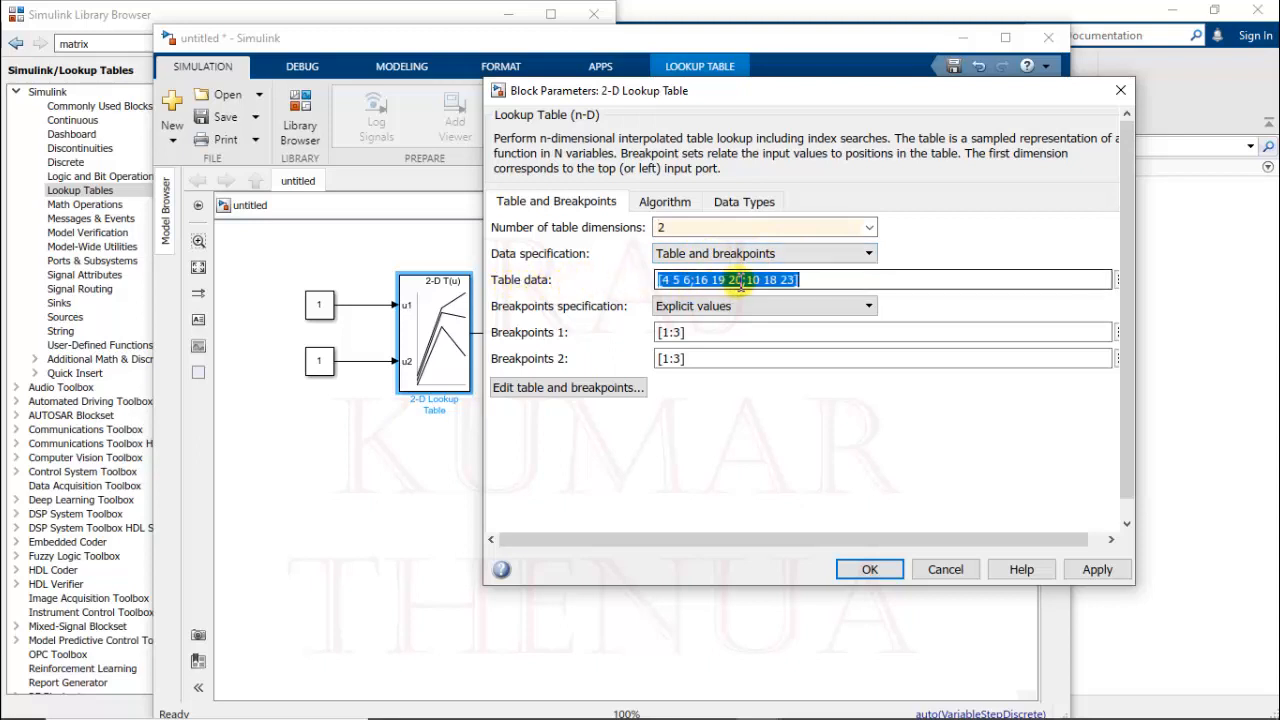
left_click(699, 333)
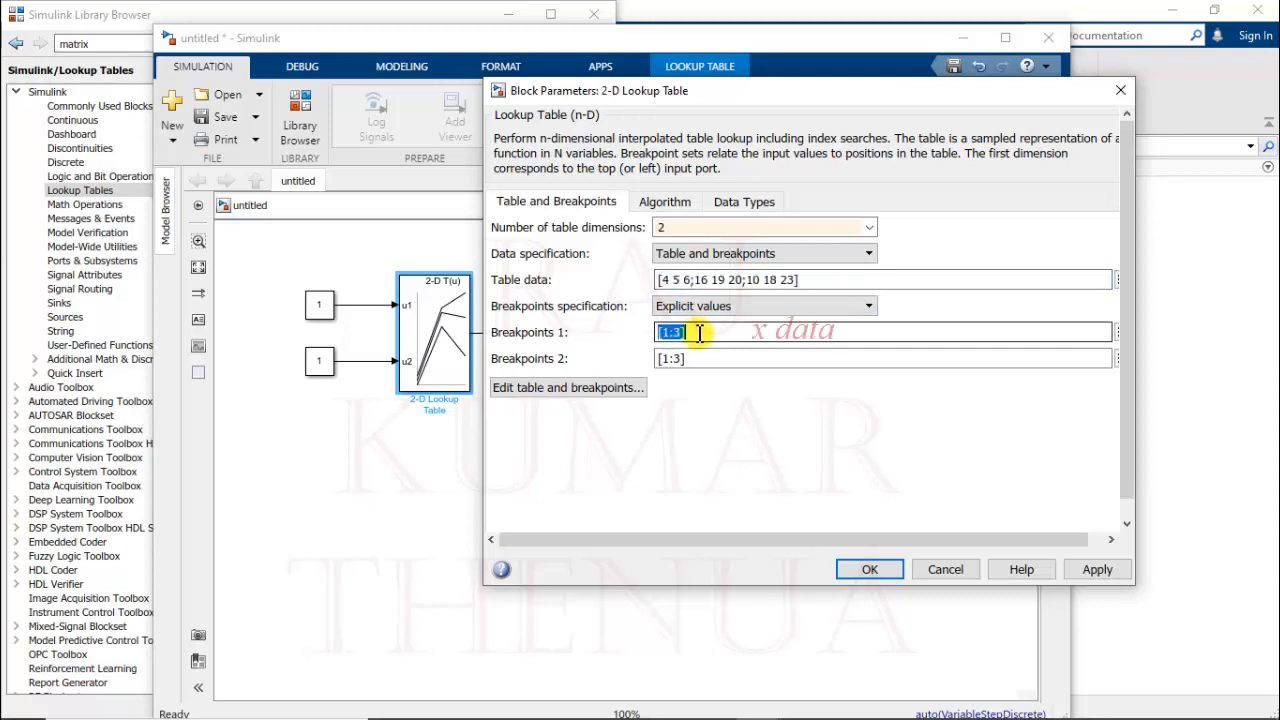
left_click(697, 360)
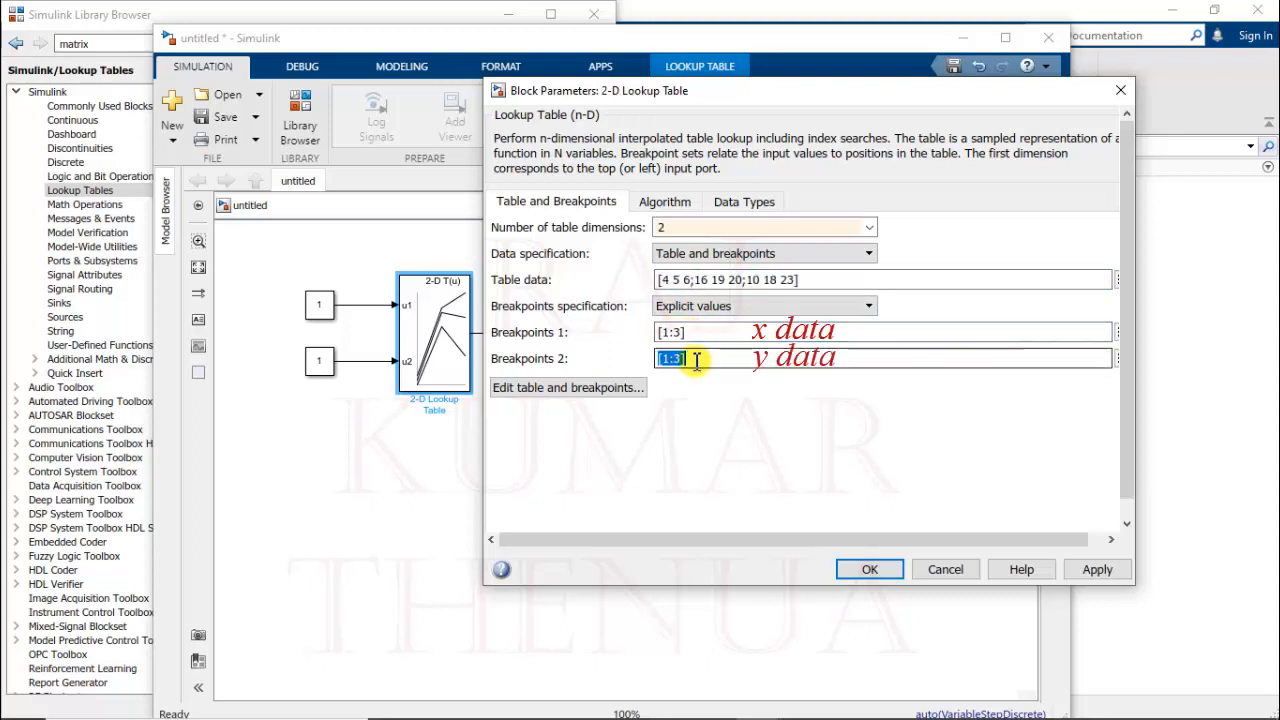
left_click(677, 332)
left_click(677, 332)
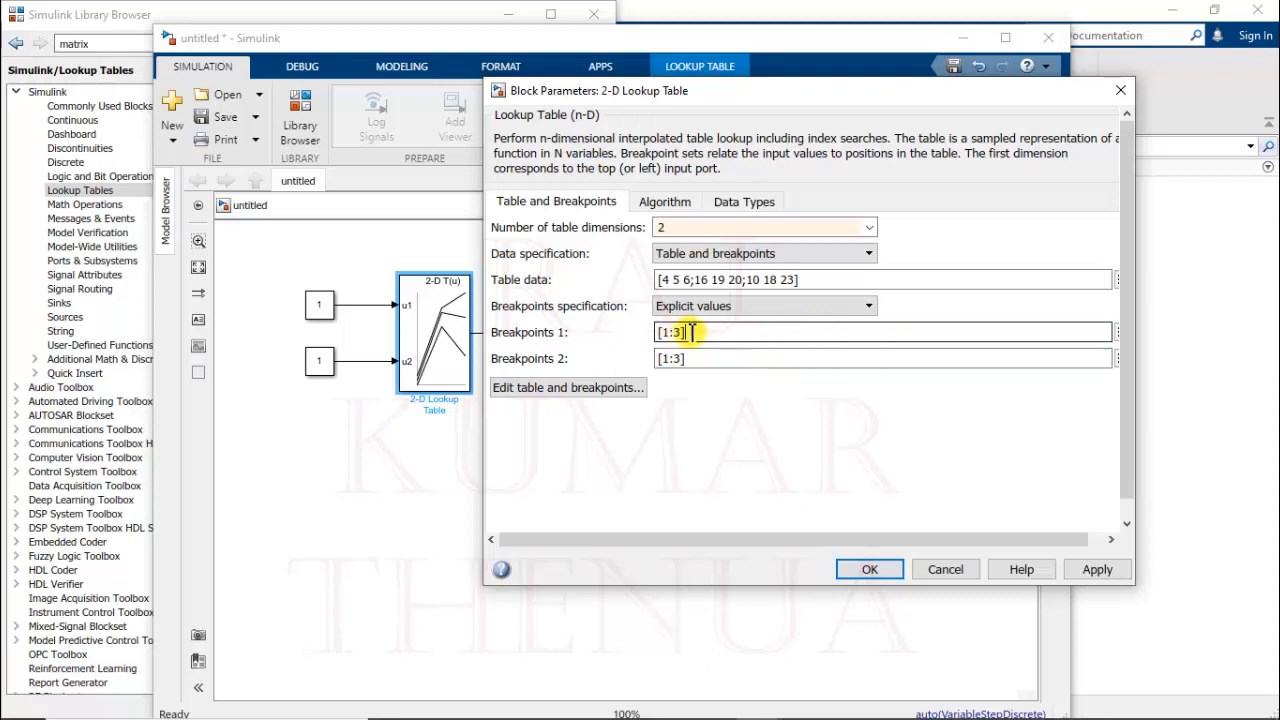
left_click(670, 360)
left_click(674, 359)
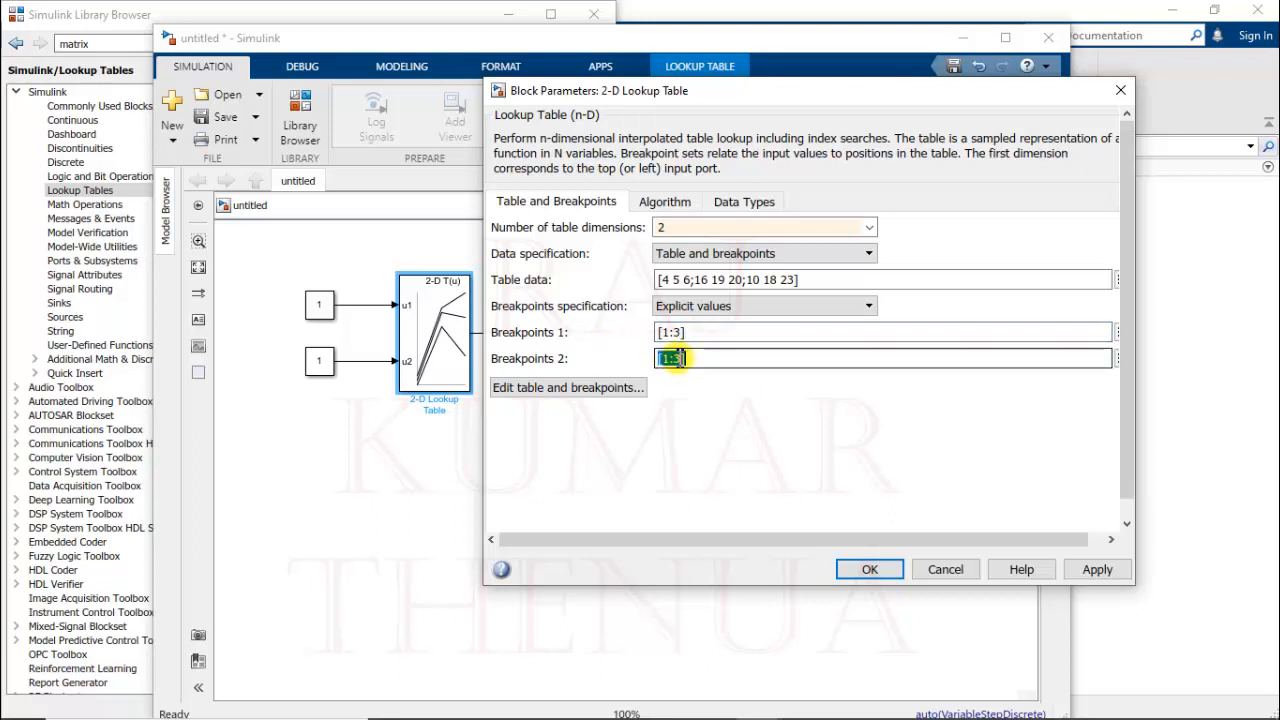
left_click_drag(681, 359, 675, 358)
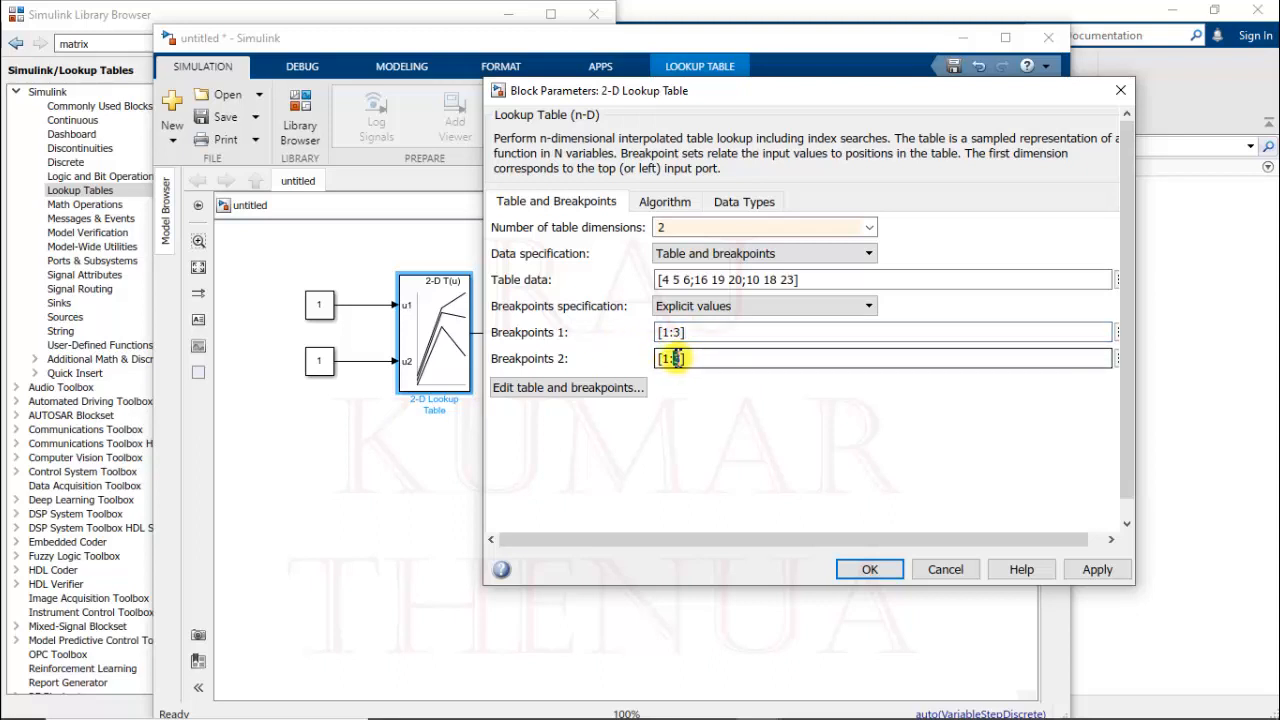
type("4")
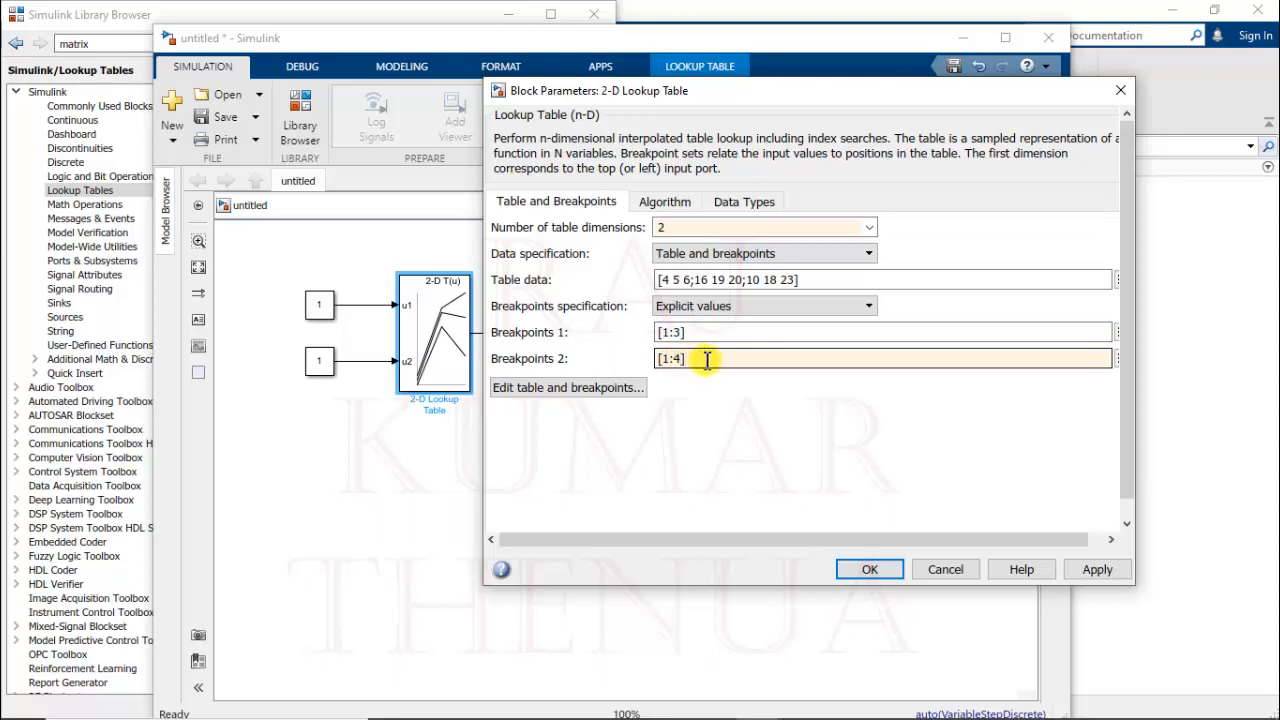
- Set the lookup table's table data to [2 3 4 5;3 4 5 6;4 5 6 7]
left_click(748, 280)
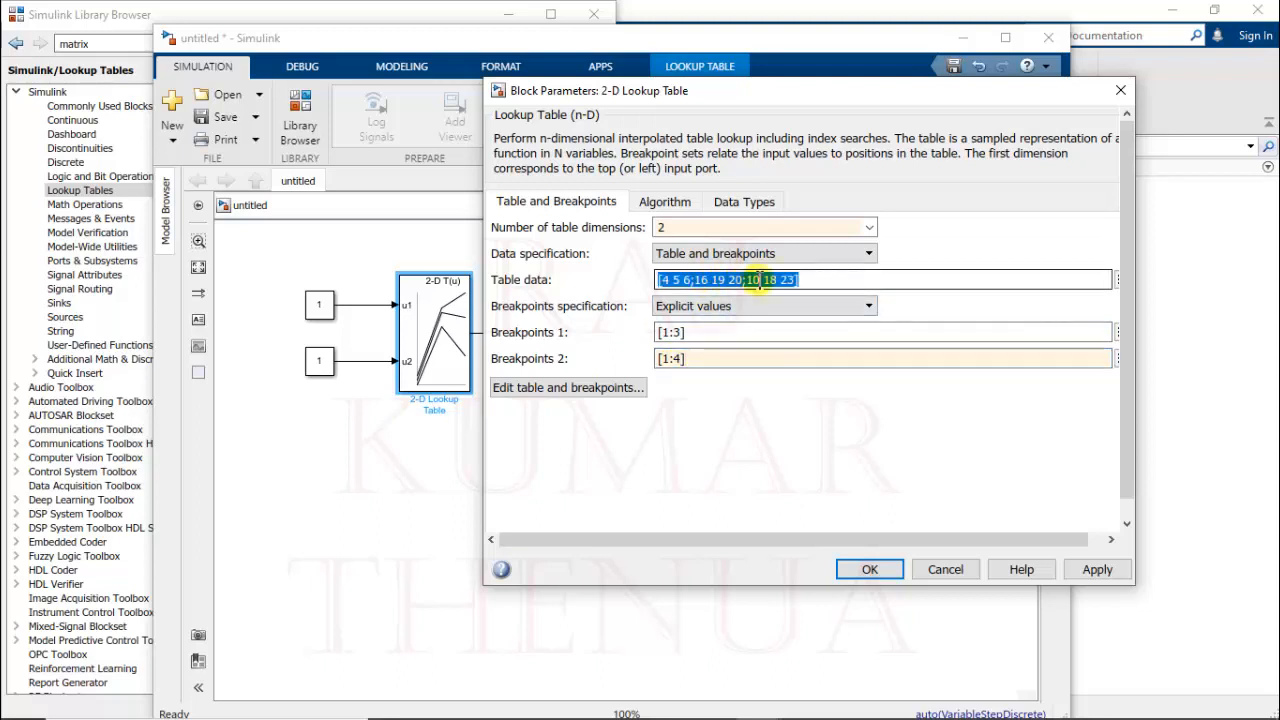
type("[2 3 4 5;")
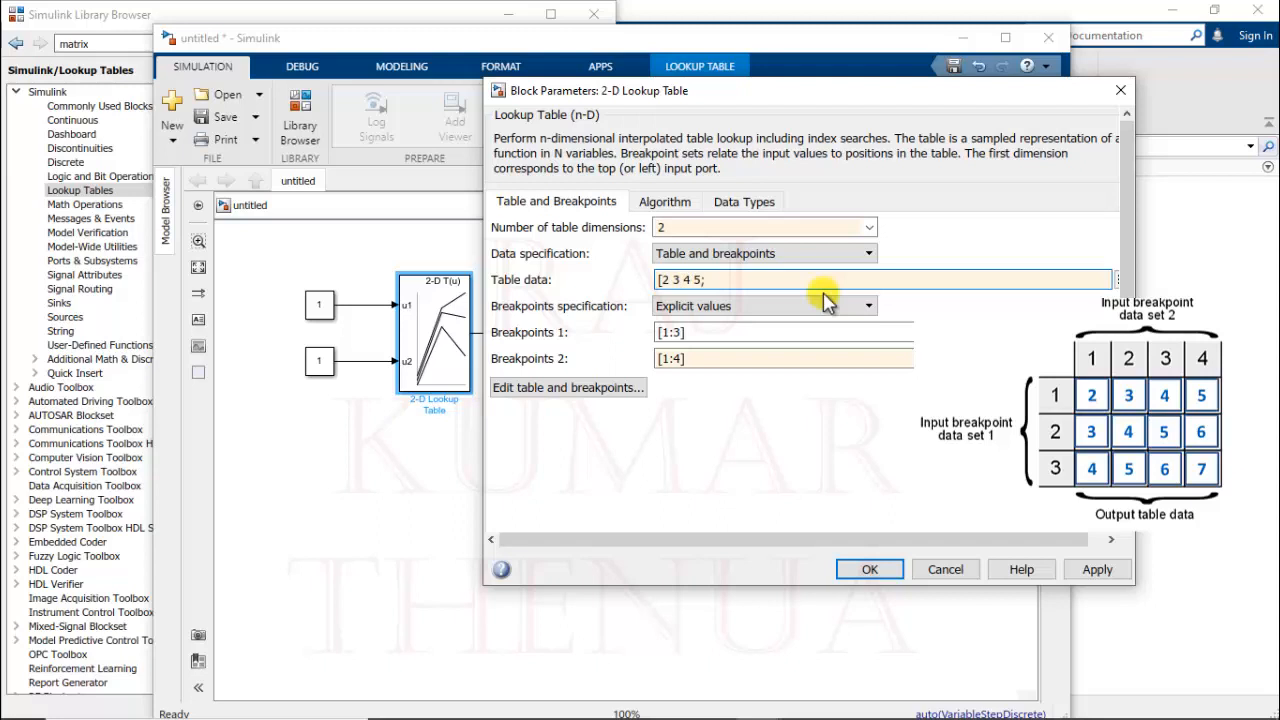
type("3 4 5")
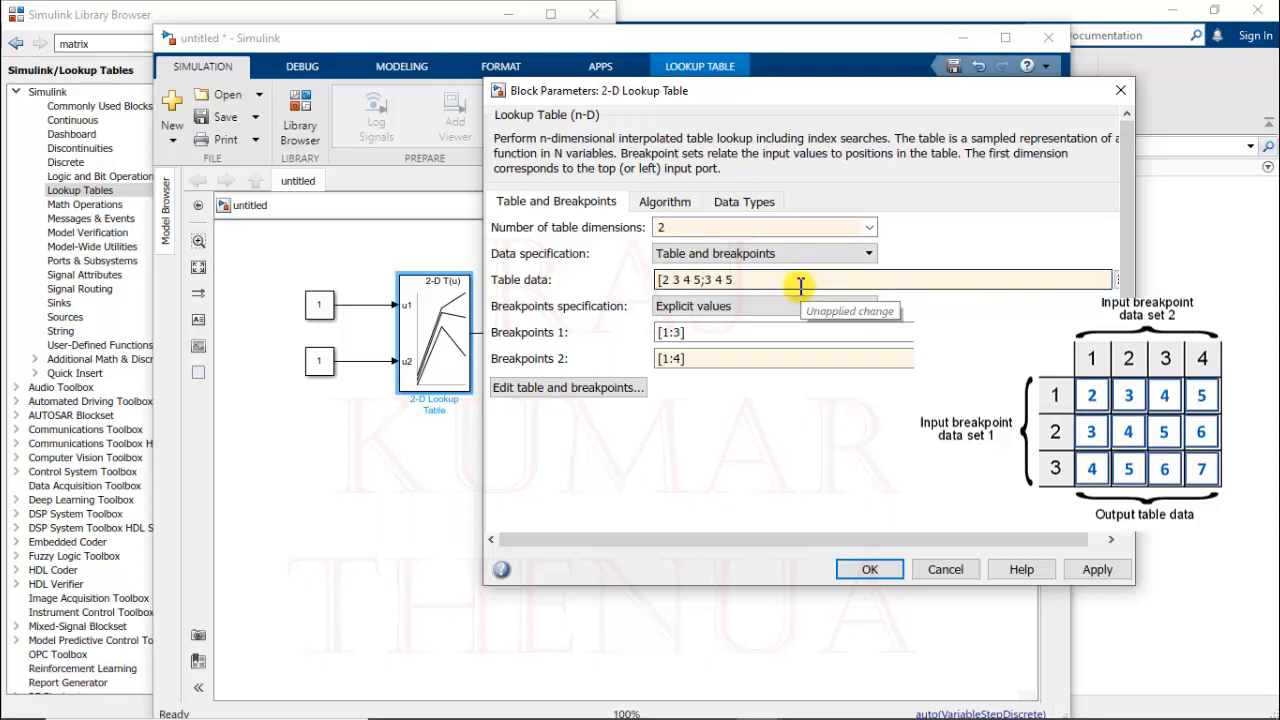
type(" 6;")
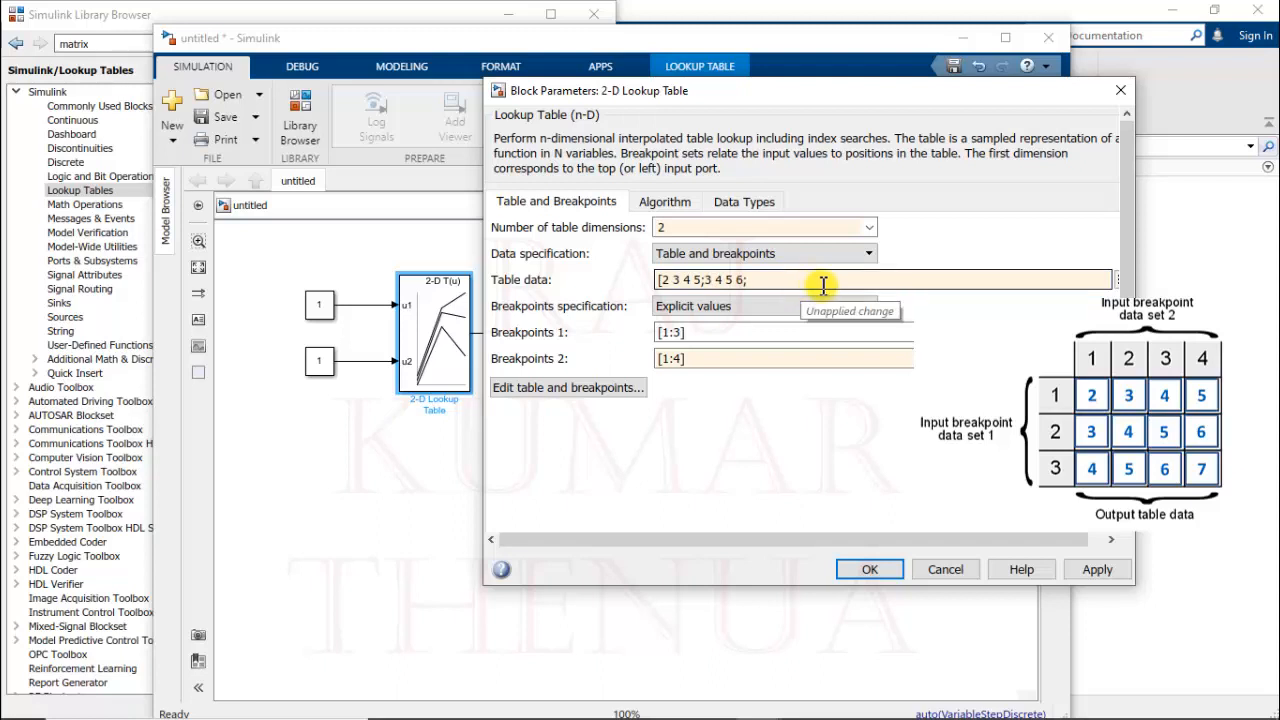
type("4 5 6 7")
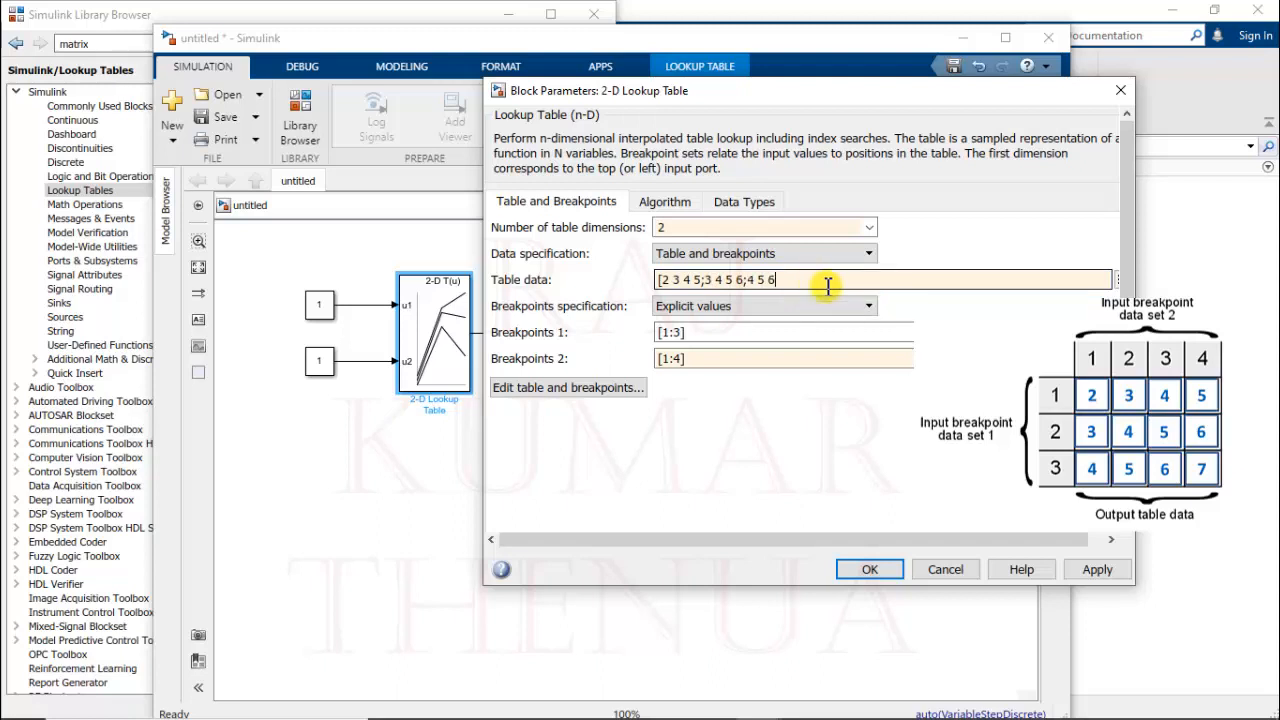
- Review the table data and breakpoints in the Lookup Table Editor, and close the editor and the block parameters
left_click(565, 388)
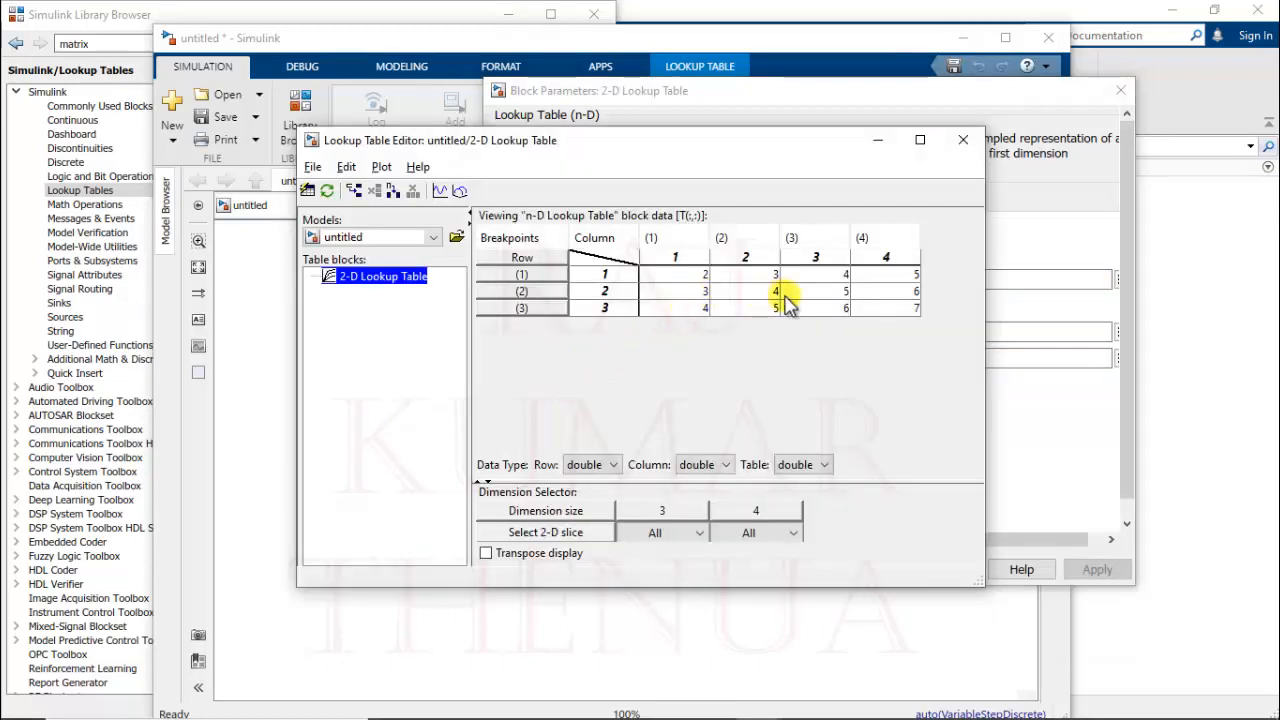
left_click(962, 140)
left_click(880, 489)
- Set the value of the Constant block feeding u1 to 3
double_click(320, 310)
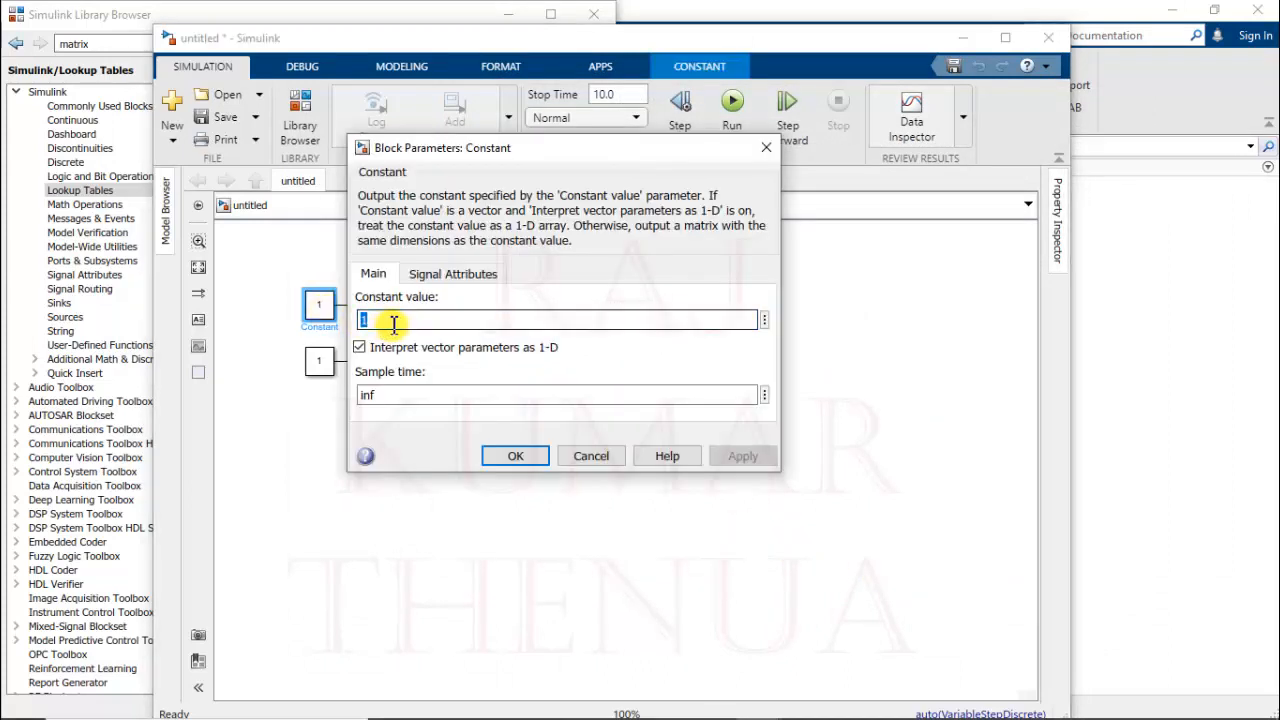
type("3")
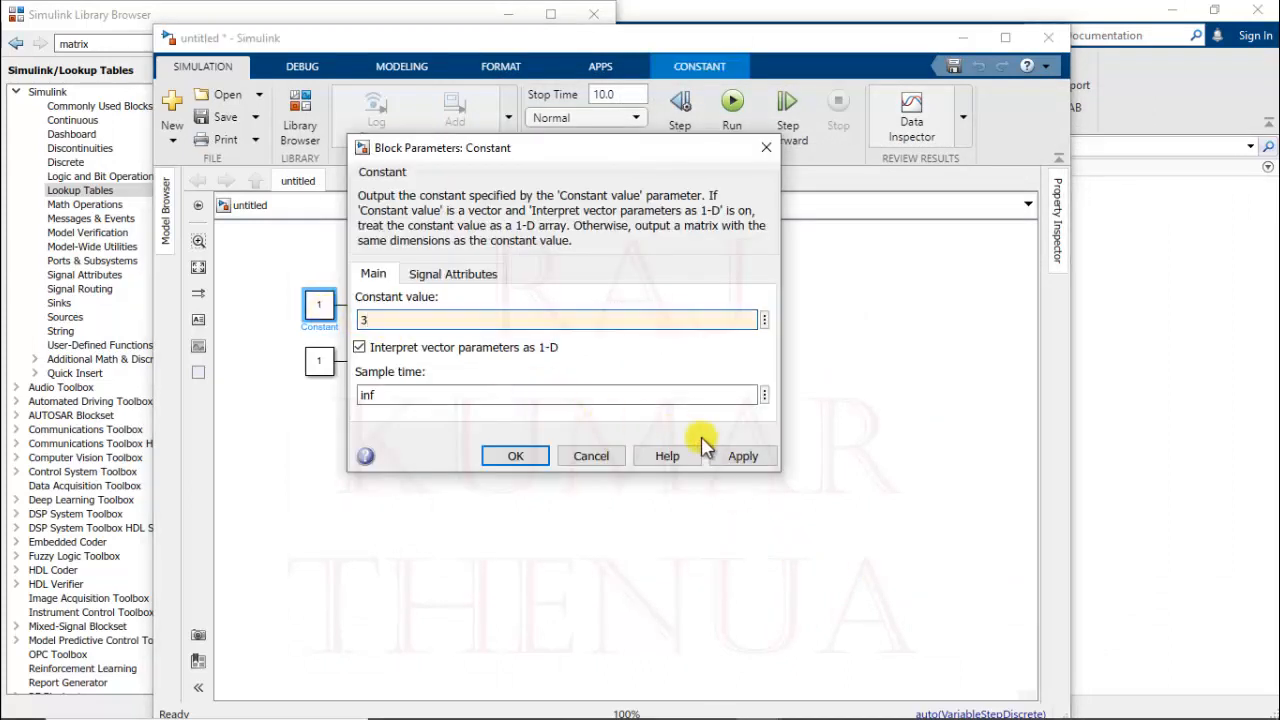
left_click(736, 461)
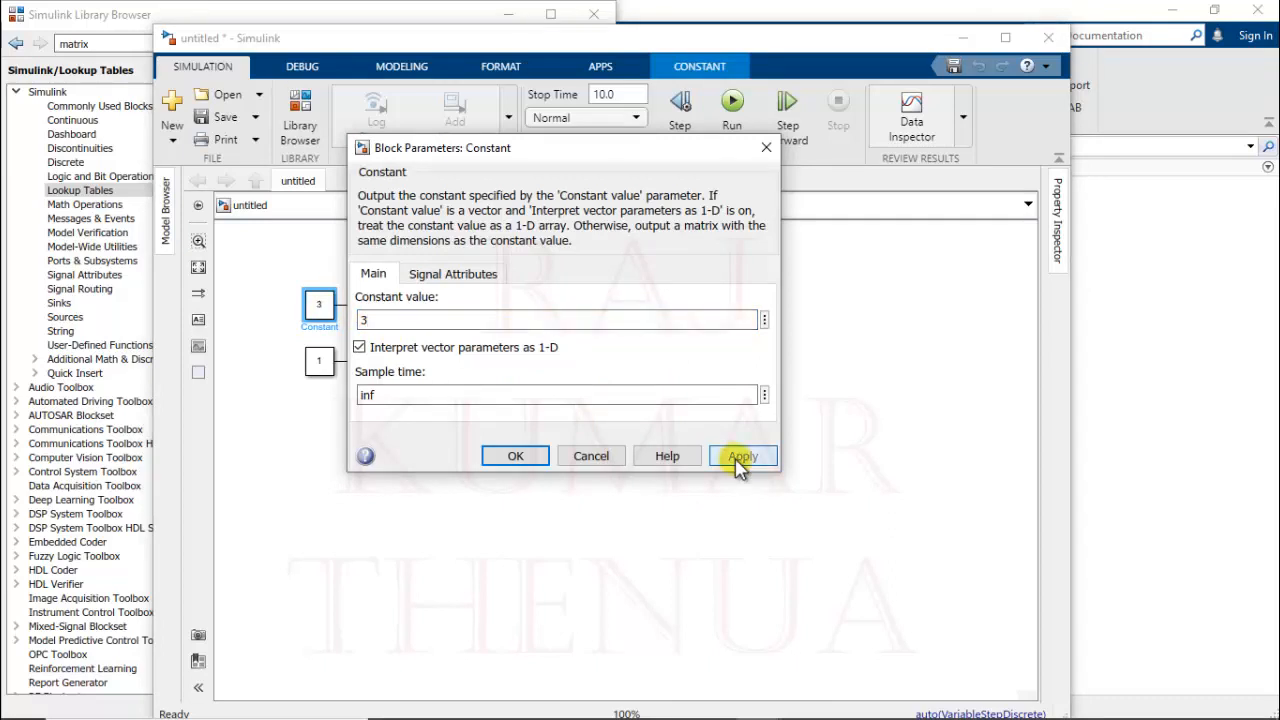
left_click(518, 455)
- Set the value of the Constant block feeding u2 to 4 and run the simulation
double_click(328, 364)
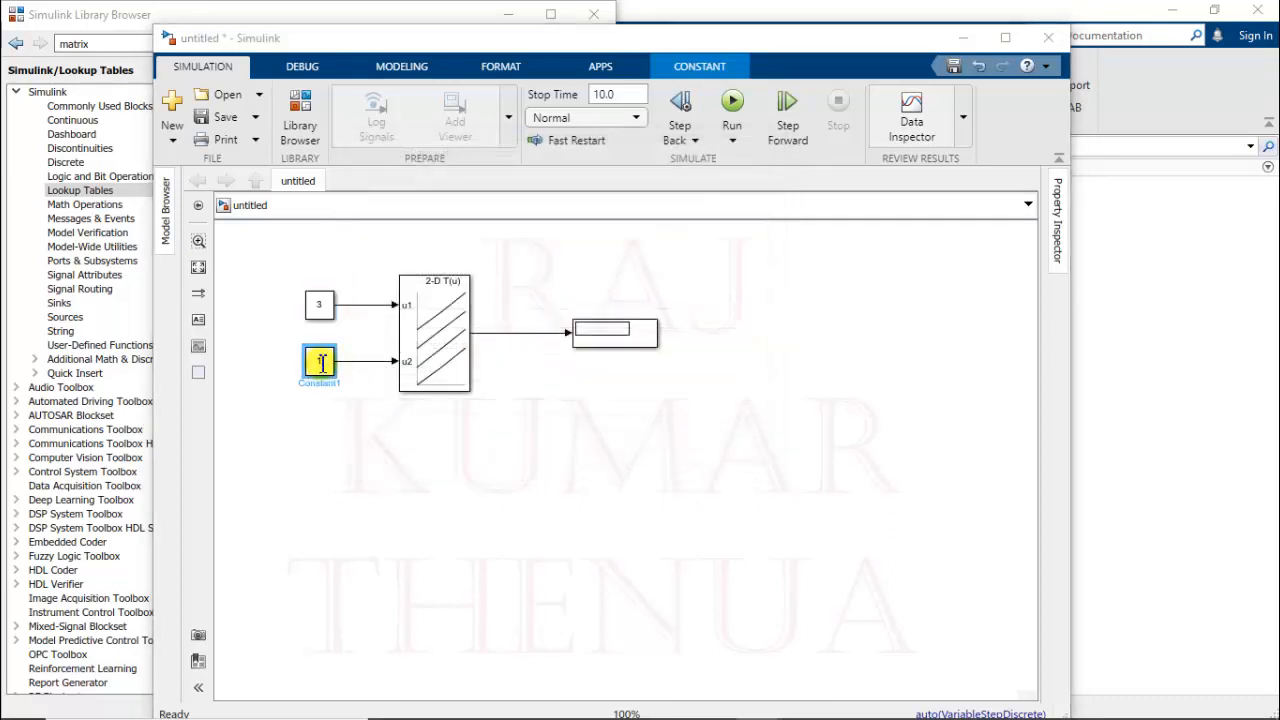
type("4")
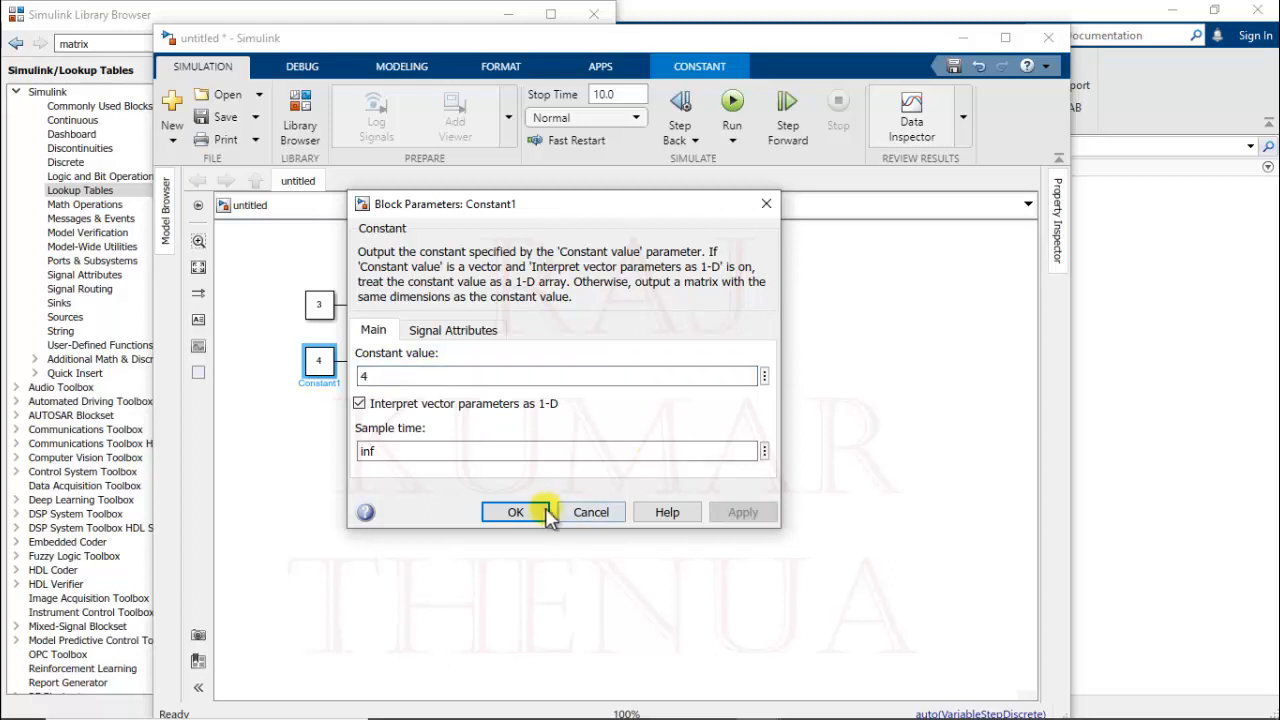
left_click(520, 510)
left_click(732, 101)
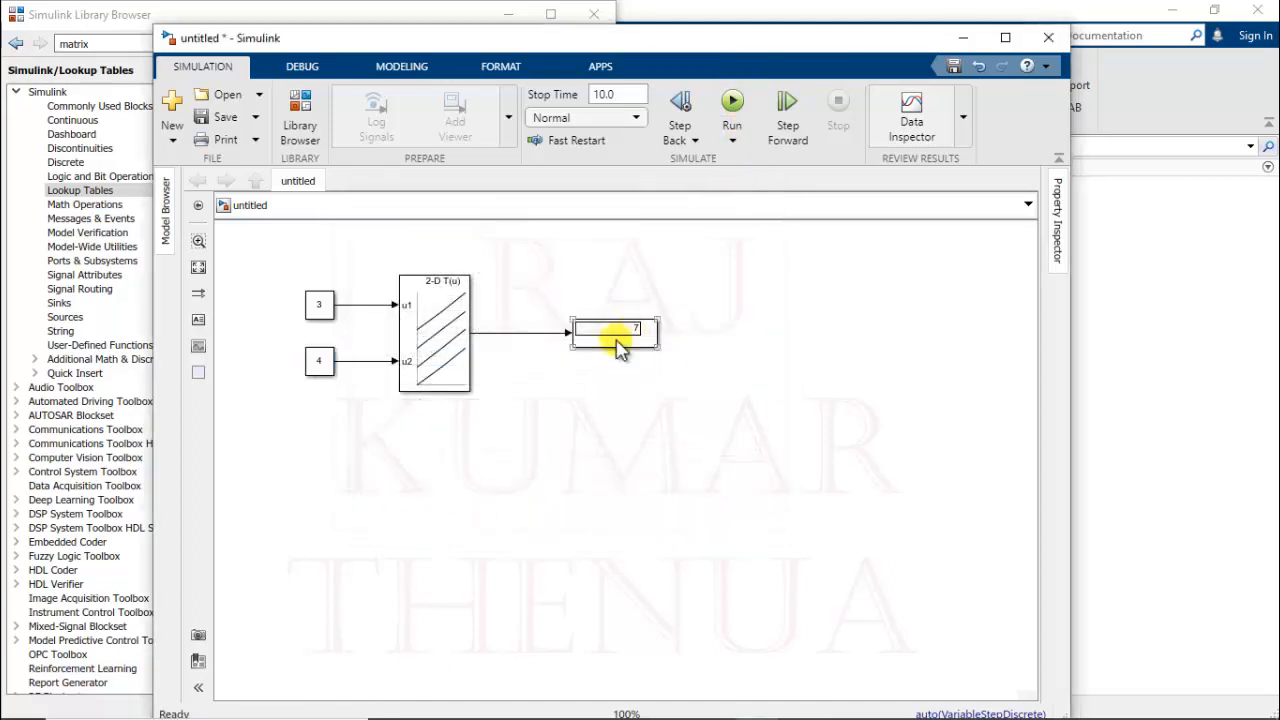
left_click(448, 362)
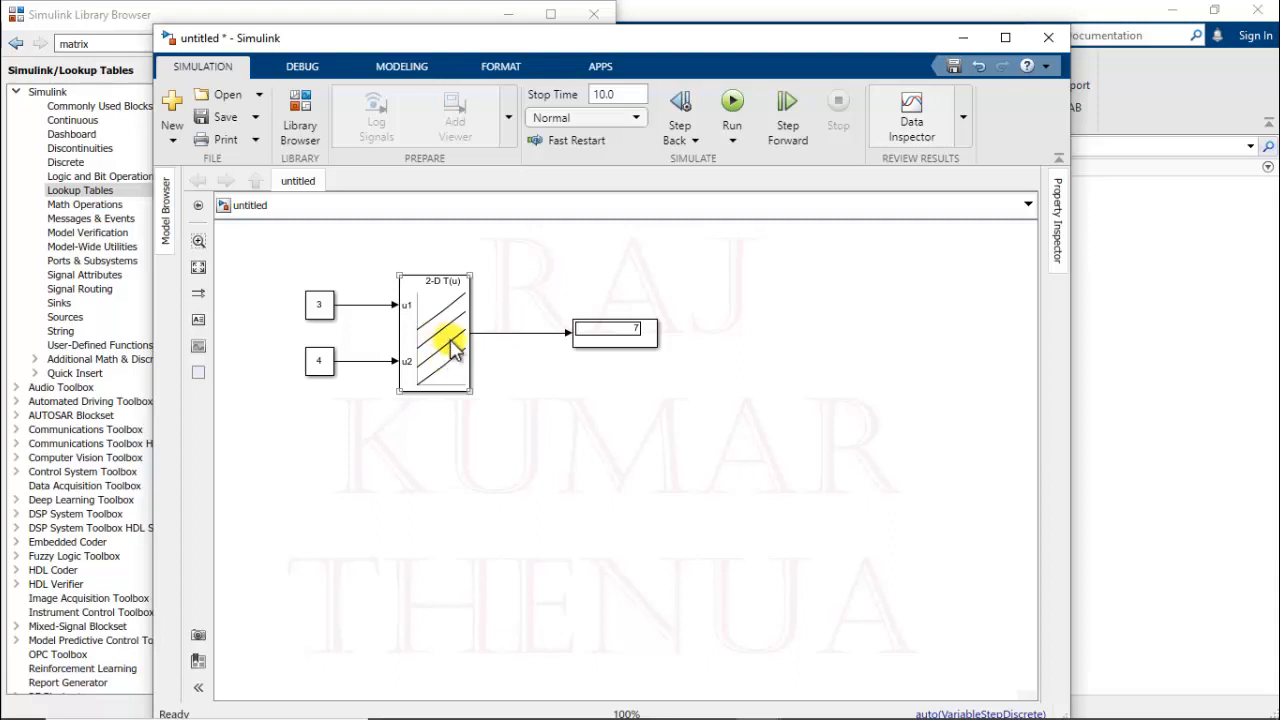
left_click(620, 340)
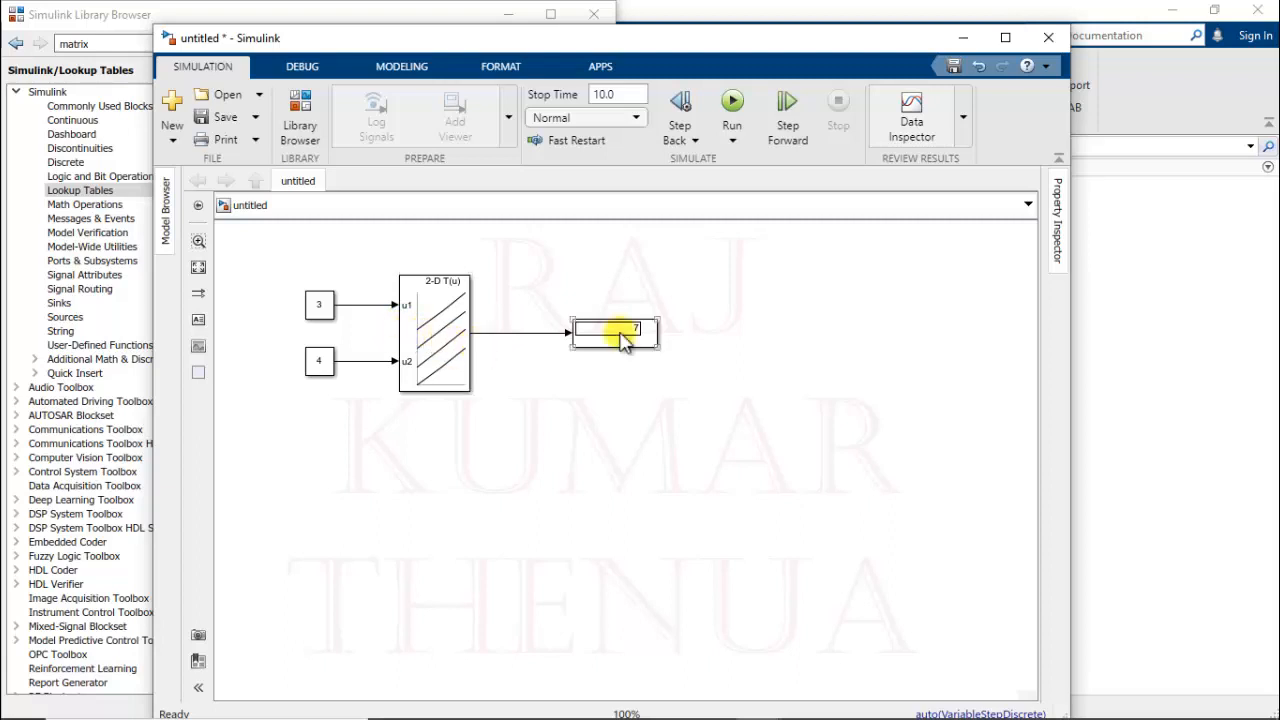
left_click(416, 358)
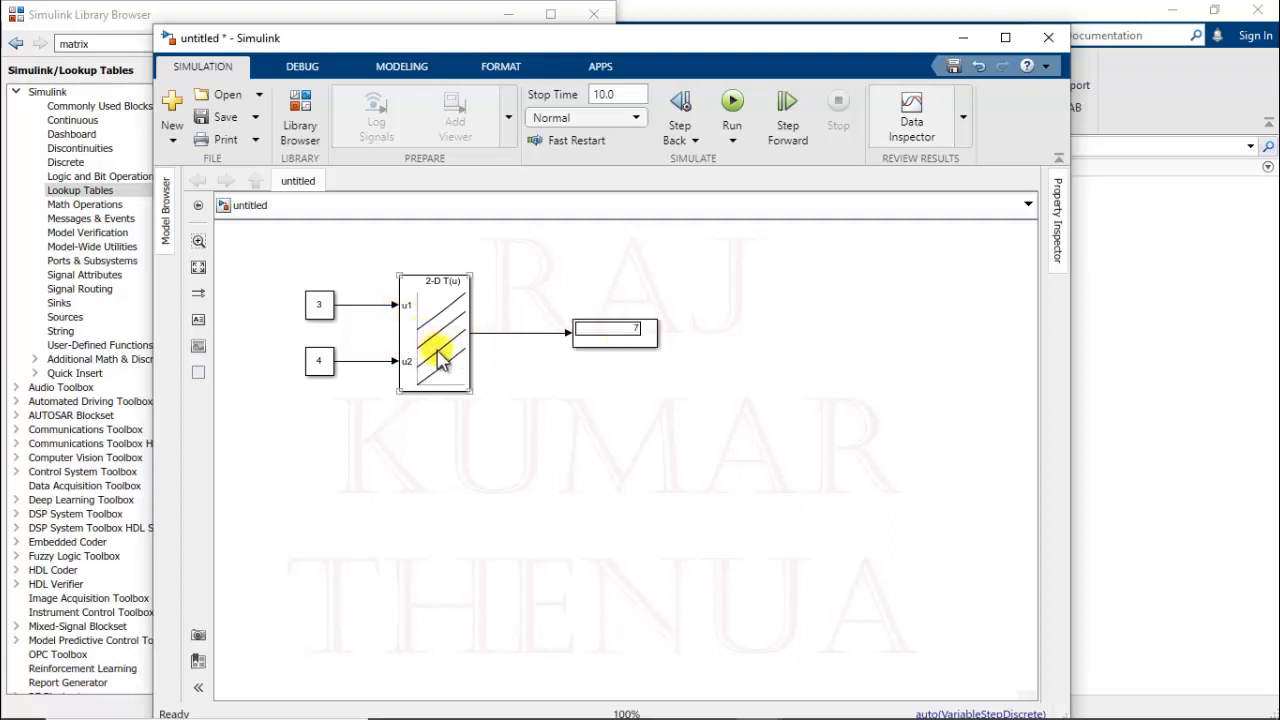
- Set the value of the Constant block feeding u1 to 5 and run the simulation
double_click(318, 305)
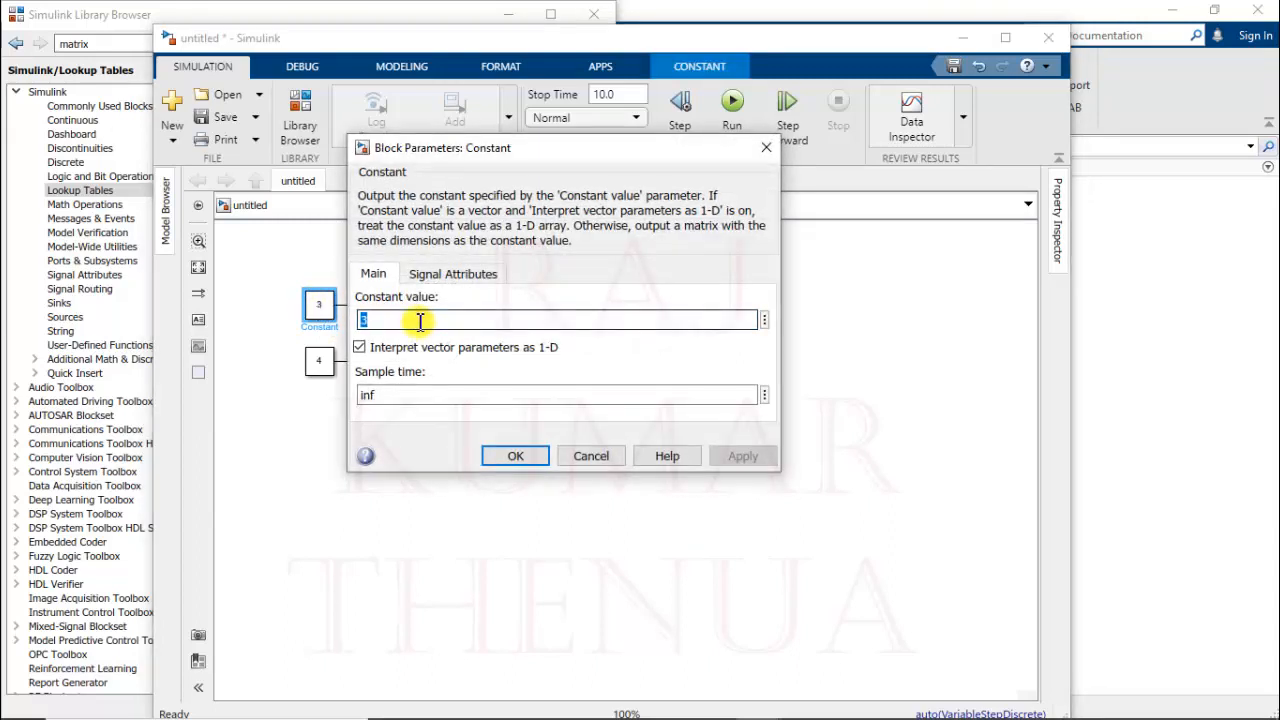
type("5")
left_click(515, 456)
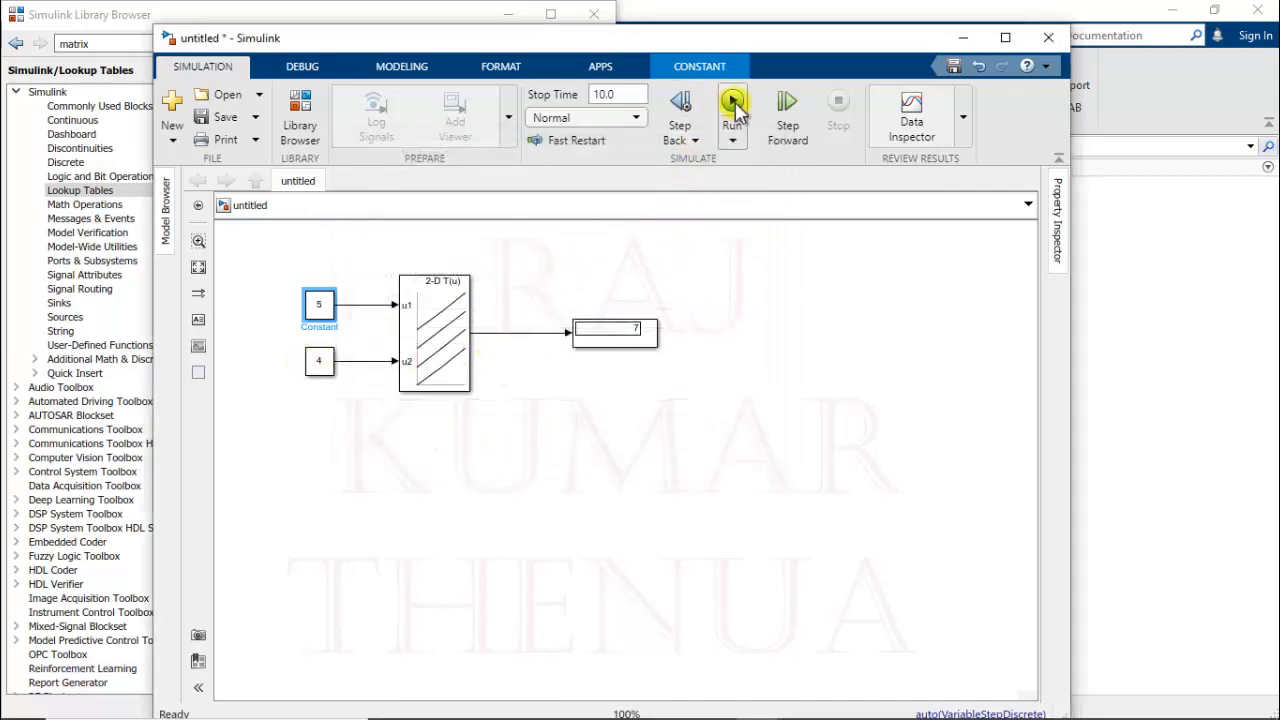
left_click(733, 108)
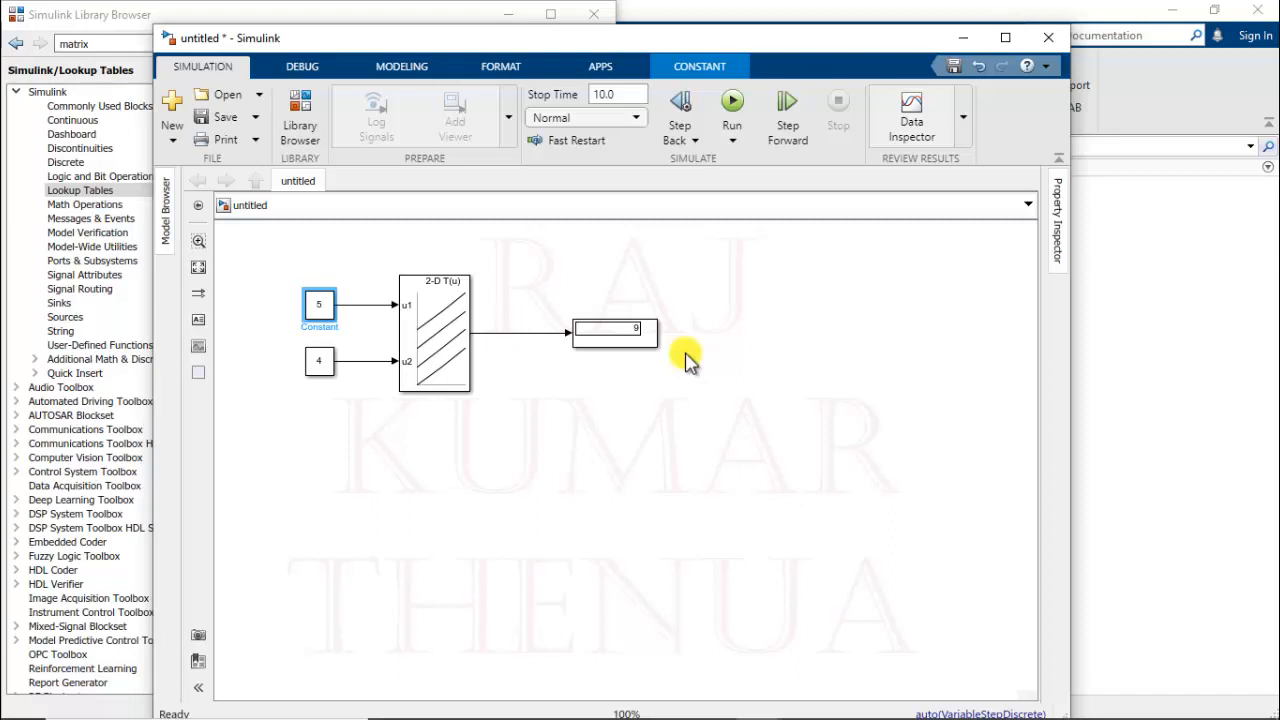
- Review the 2-D Lookup Table's interpolation and extrapolation methods in its Algorithm settings, and close the block parameters
left_click(444, 333)
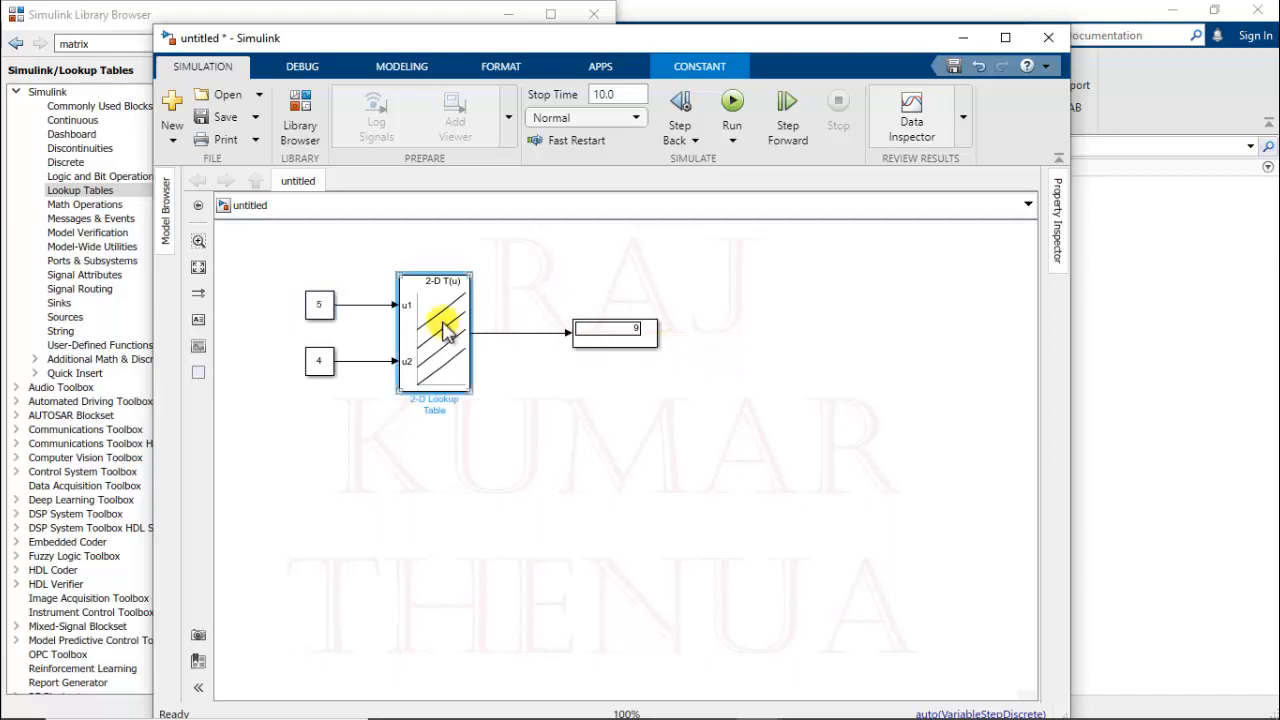
double_click(444, 333)
left_click(664, 201)
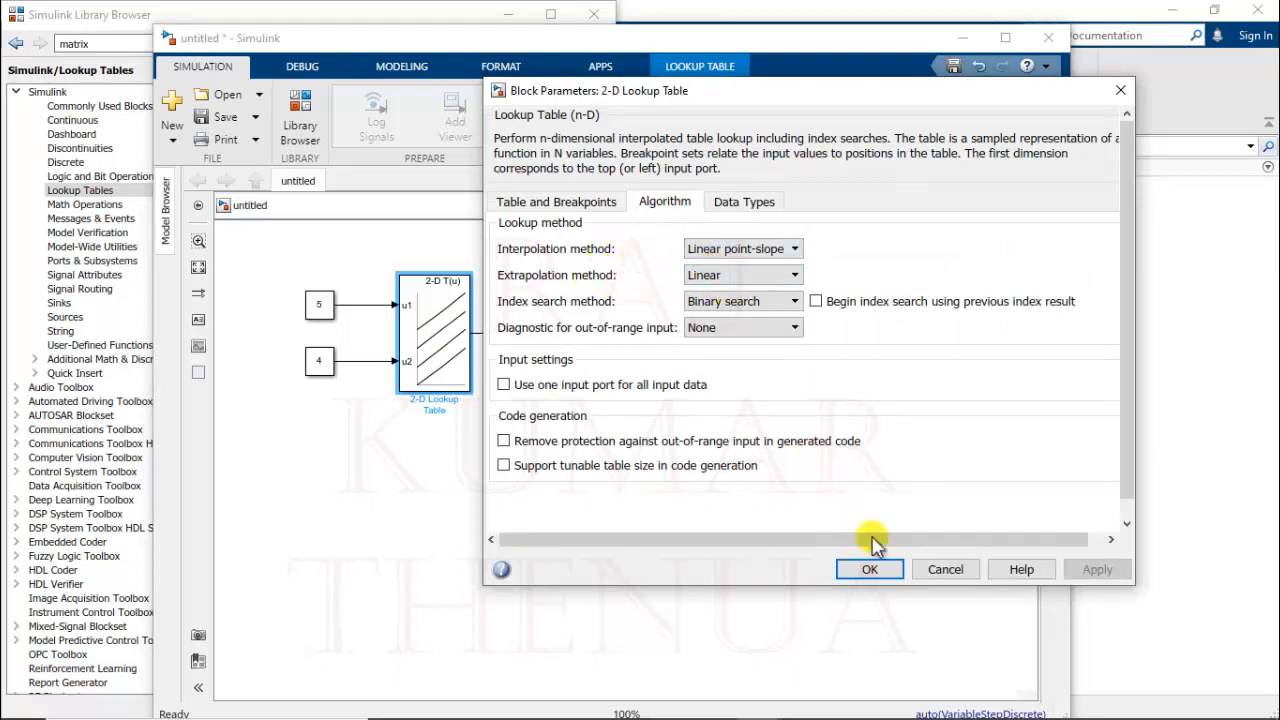
left_click(868, 568)
left_click(562, 436)
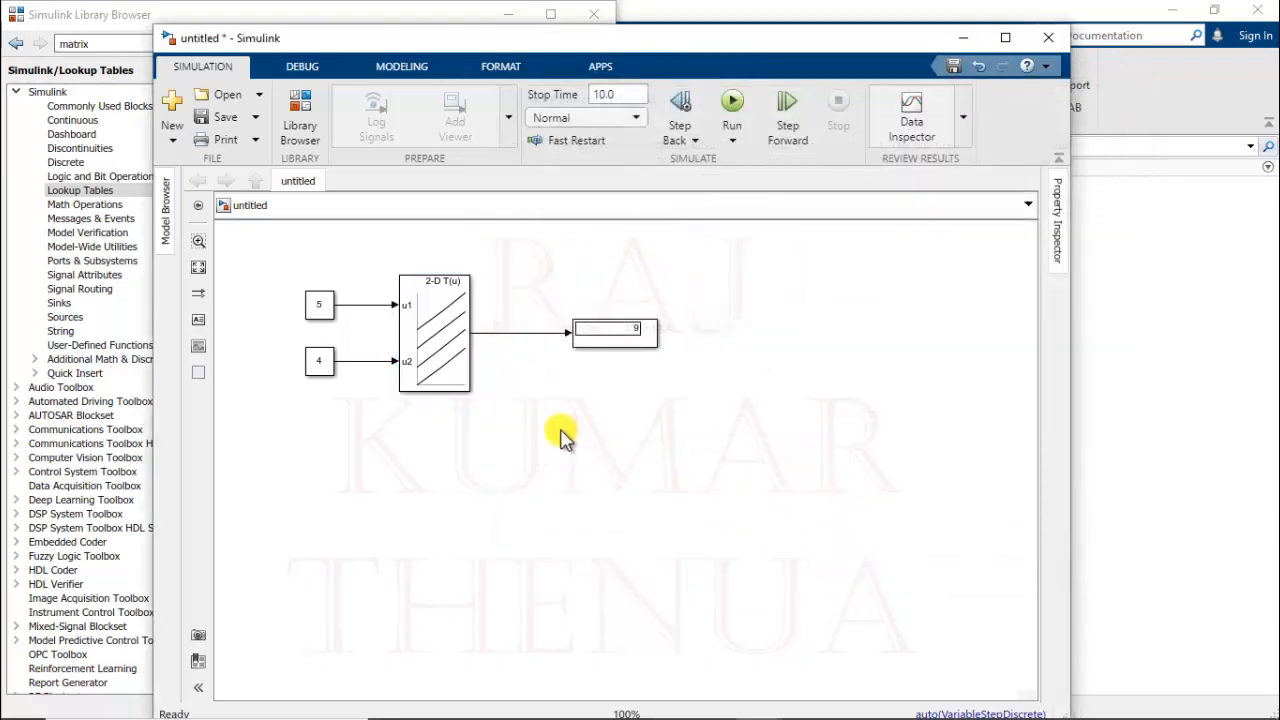
- Change the Constant block feeding u1 to 1.5 and rerun the simulation
double_click(320, 310)
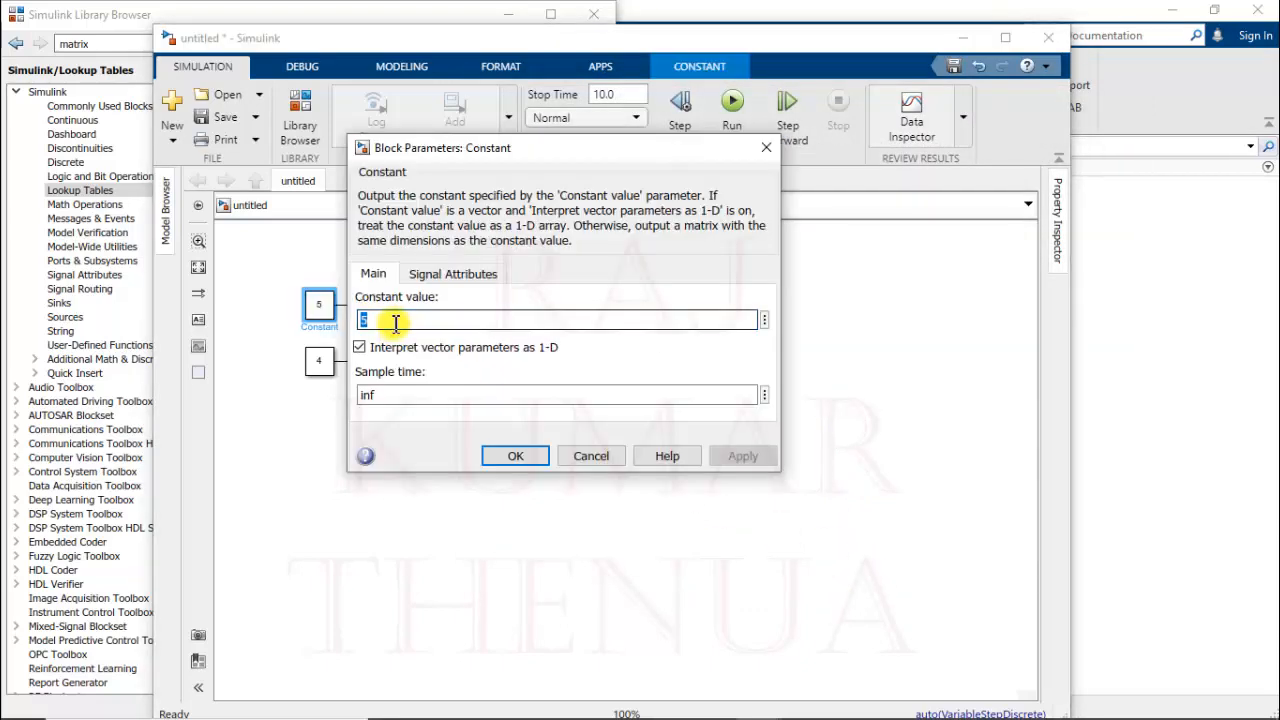
type("1.5")
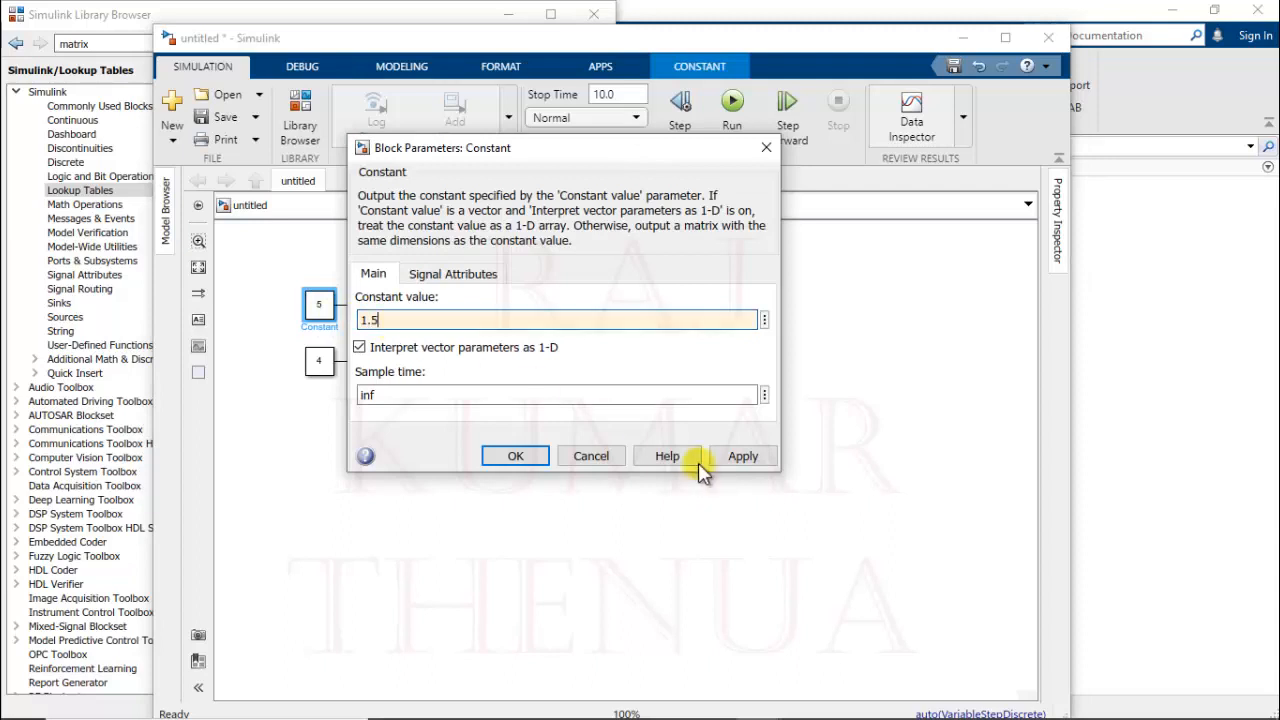
left_click(743, 458)
left_click(520, 456)
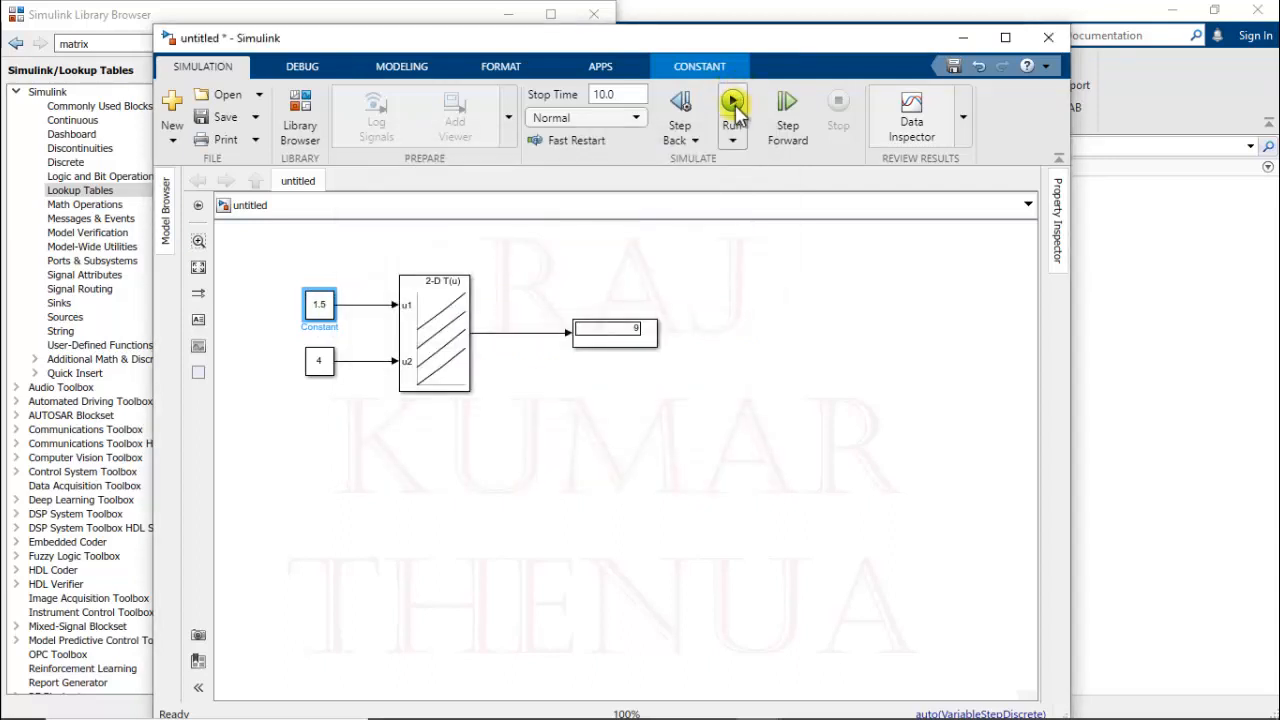
left_click(732, 102)
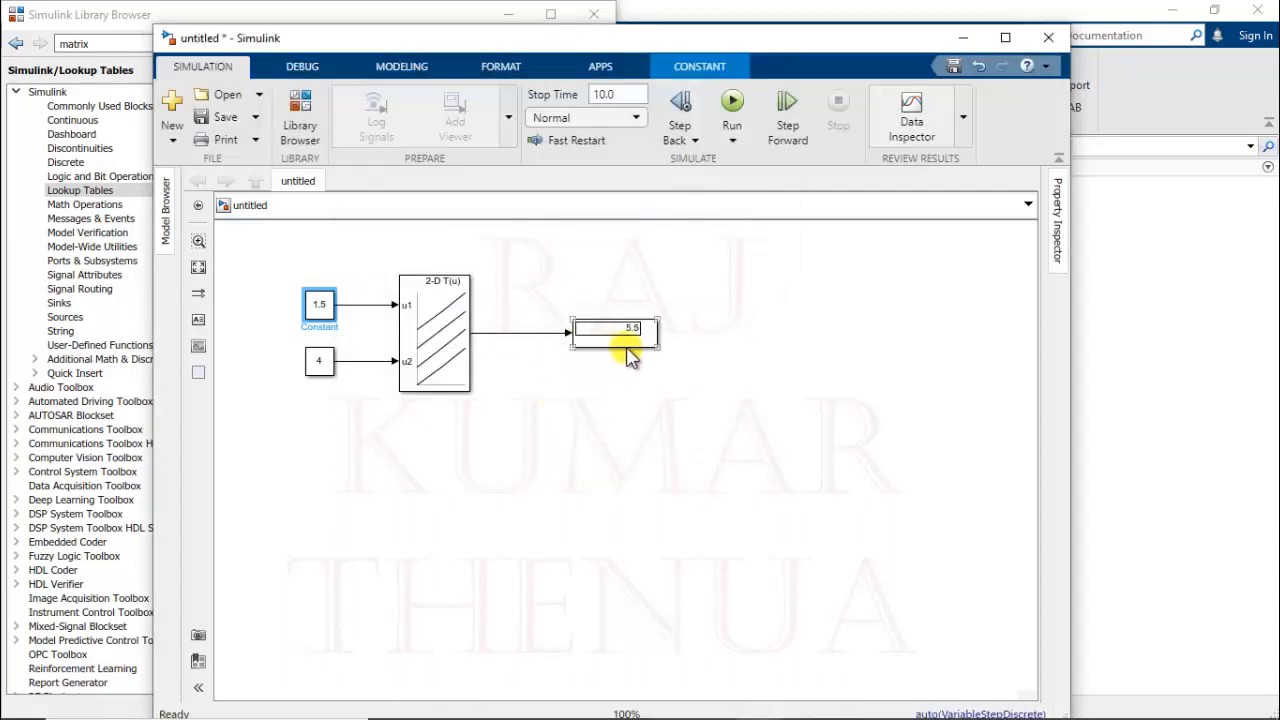
left_click(734, 387)
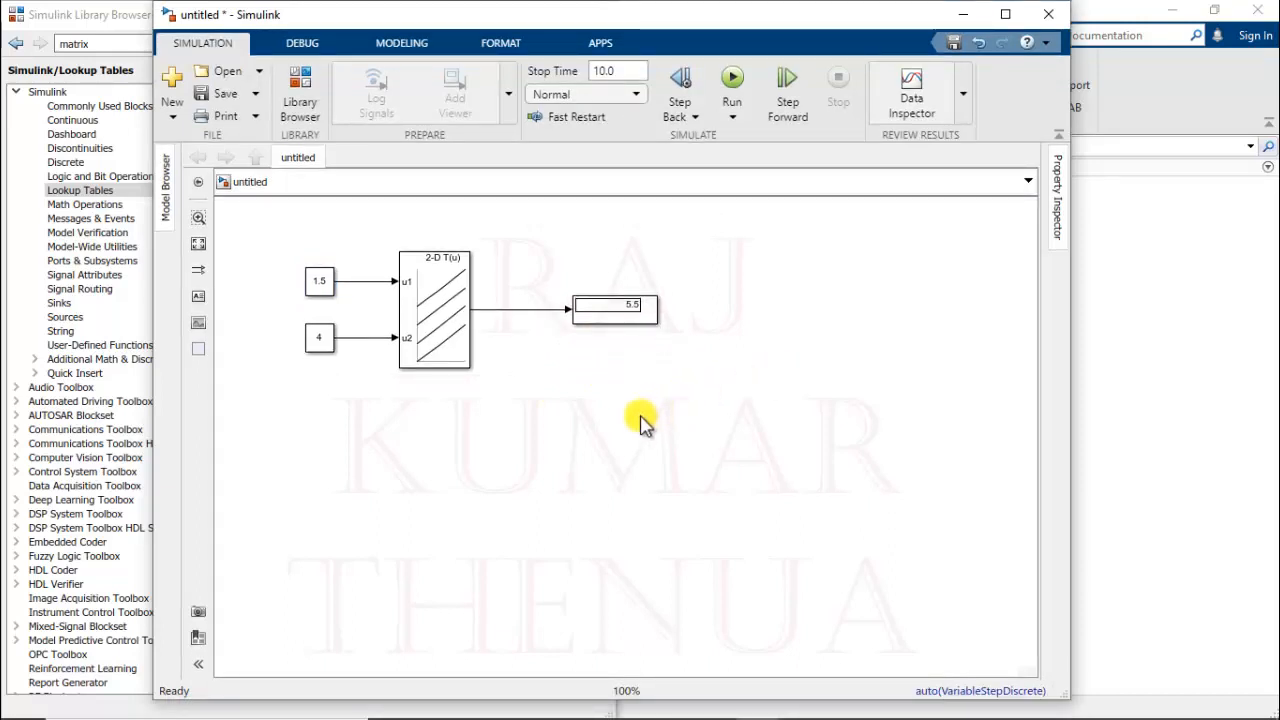
- Review the 2-D Lookup Table's table data and breakpoints, close its parameters, and switch to the lookup table data presentation slide
left_click(449, 343)
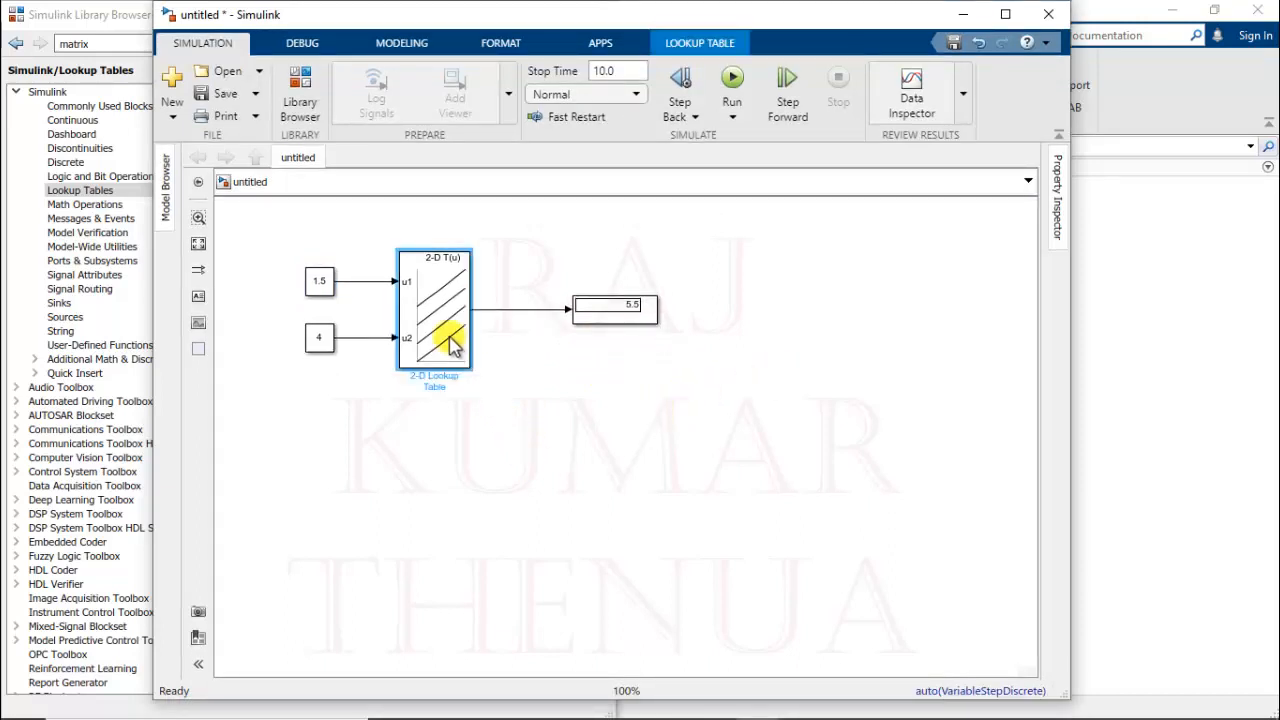
double_click(449, 343)
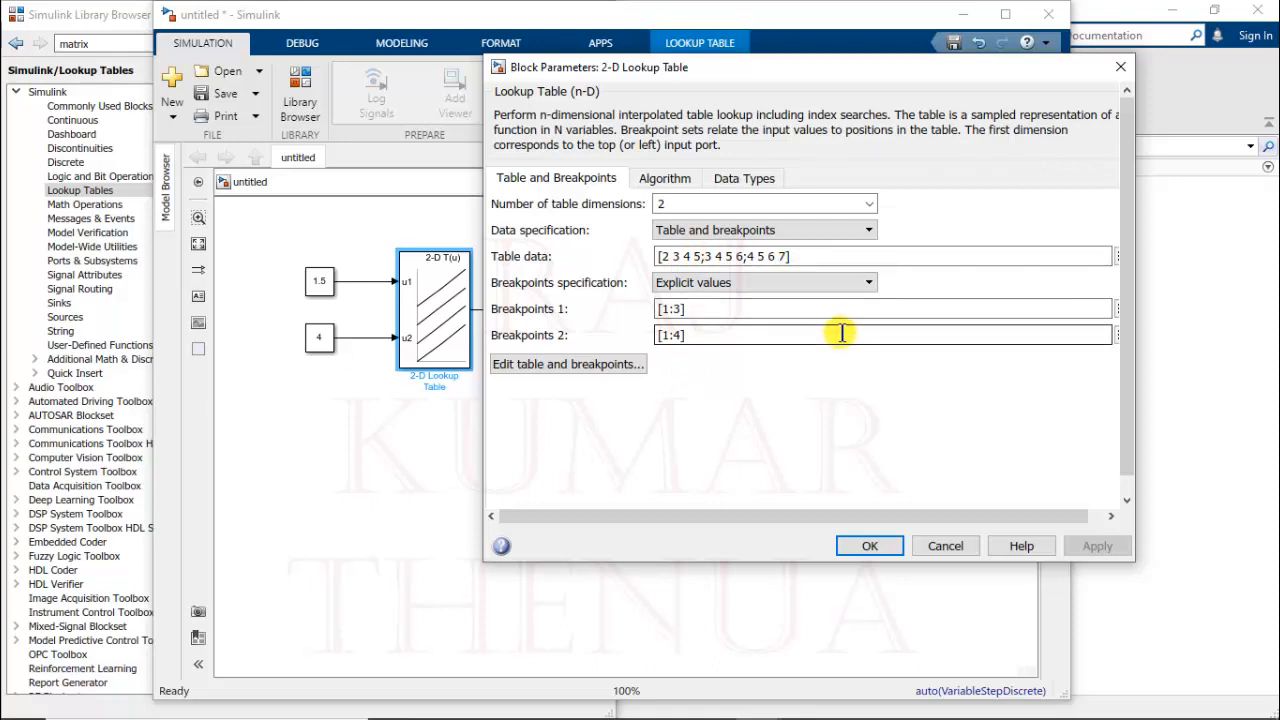
left_click(883, 547)
key("alt+Tab")
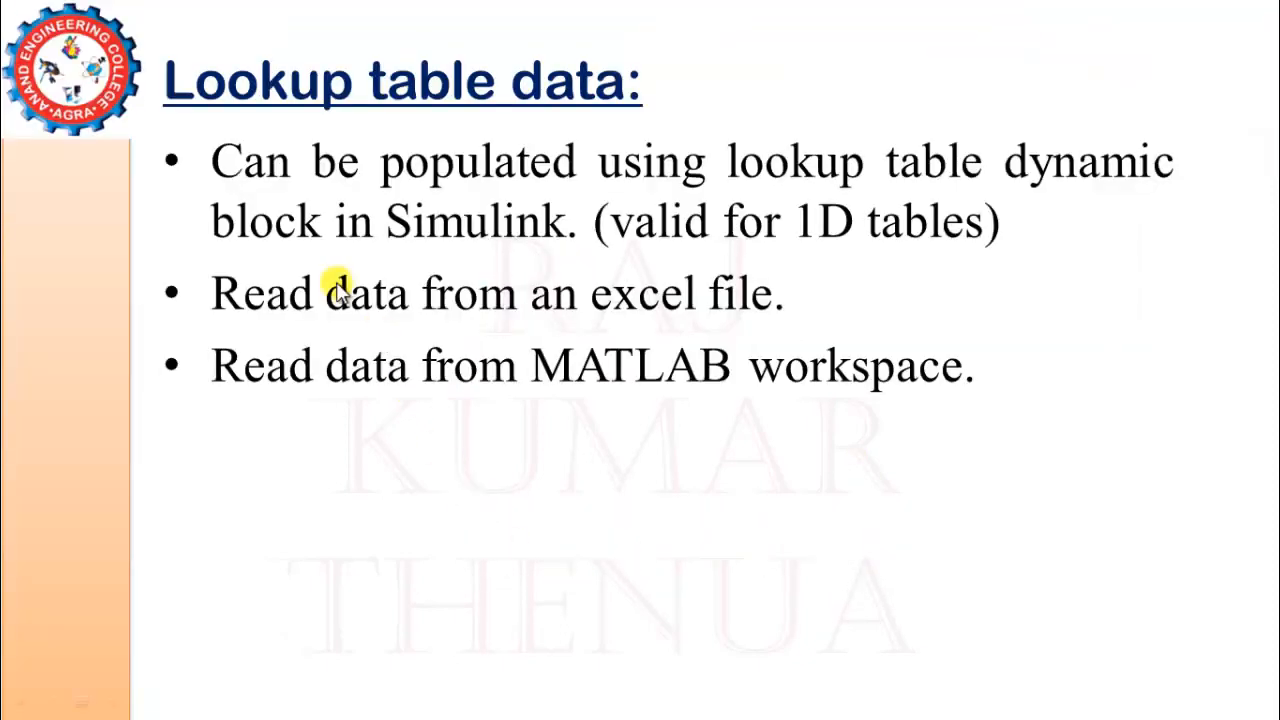
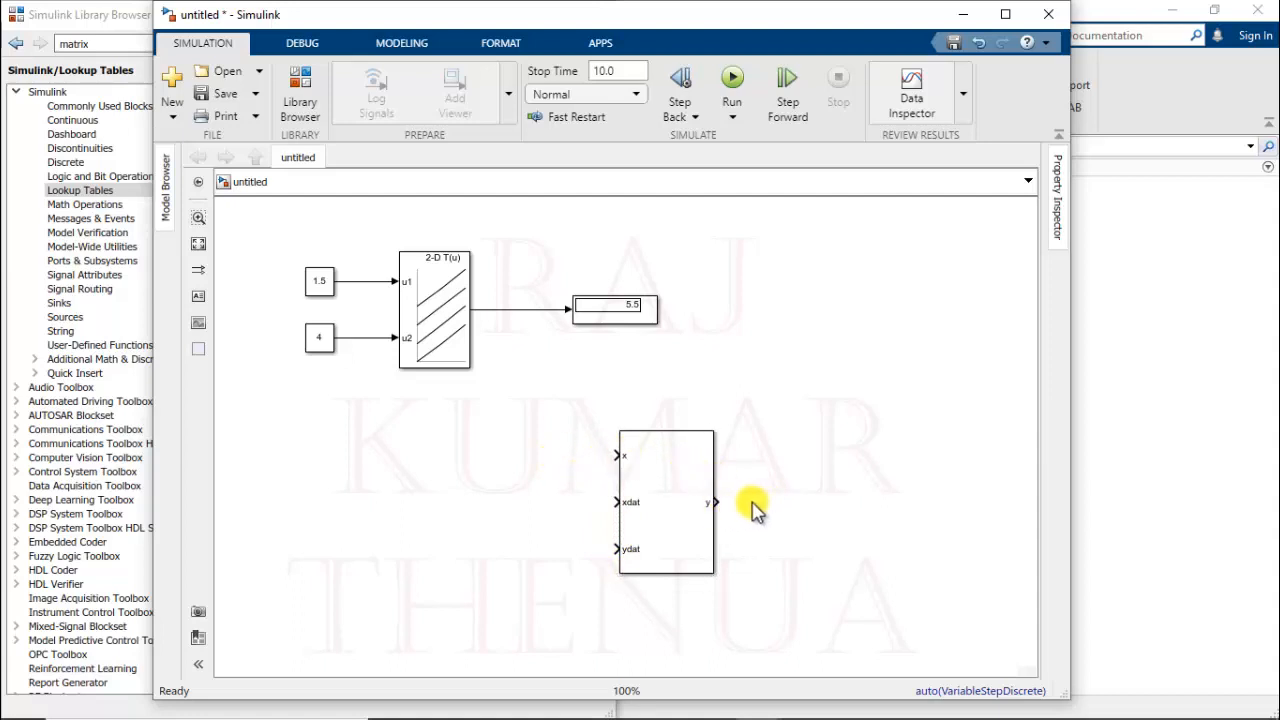
- Duplicate the Display block beside the dynamic lookup table block and connect it to the y output
left_click(645, 312)
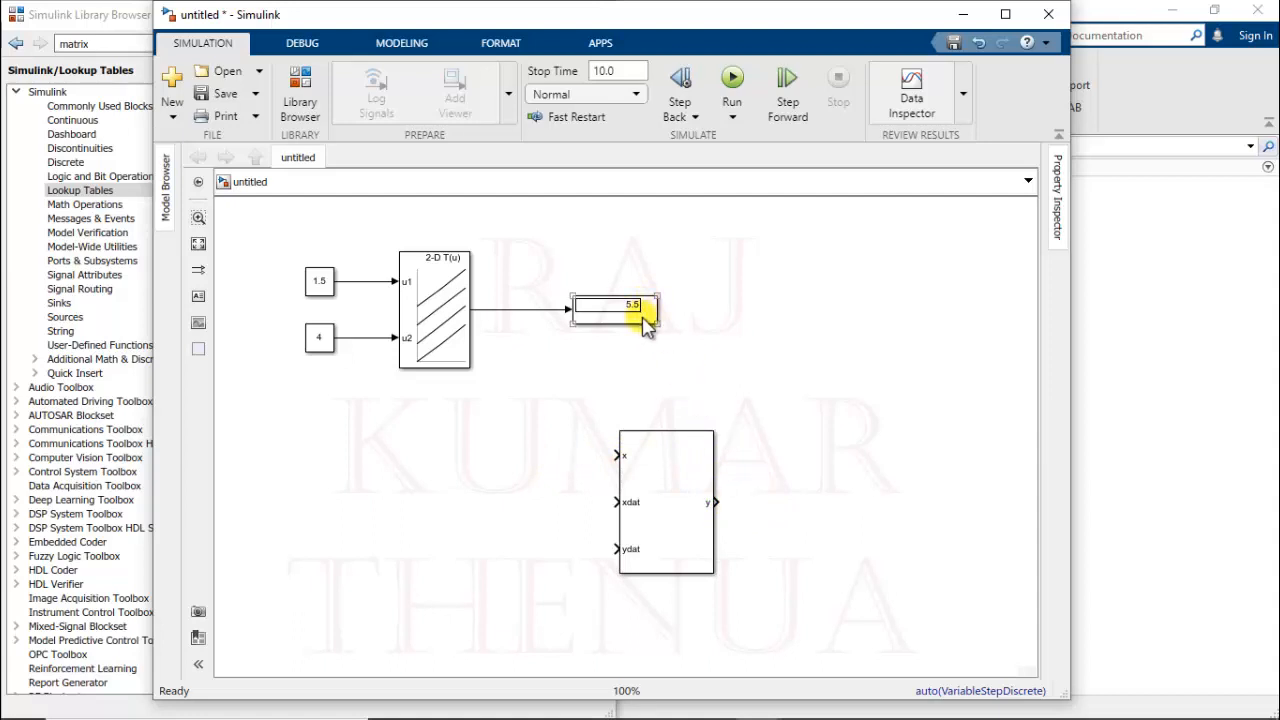
left_click(644, 324)
left_click_drag(645, 324, 907, 520)
left_click(790, 503)
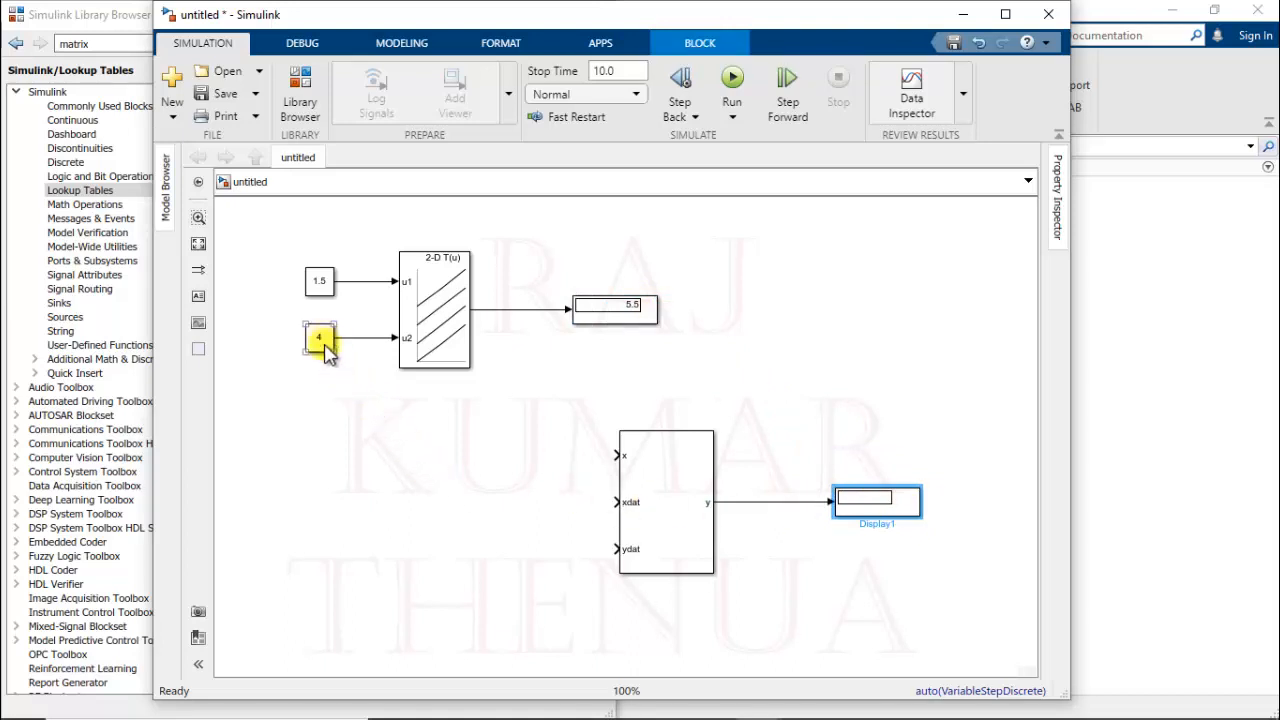
- Duplicate the Constant block of value 4 twice, connecting one copy to the dynamic lookup table's x input and placing the other level with xdat
left_click_drag(325, 345, 489, 462)
left_click(526, 457)
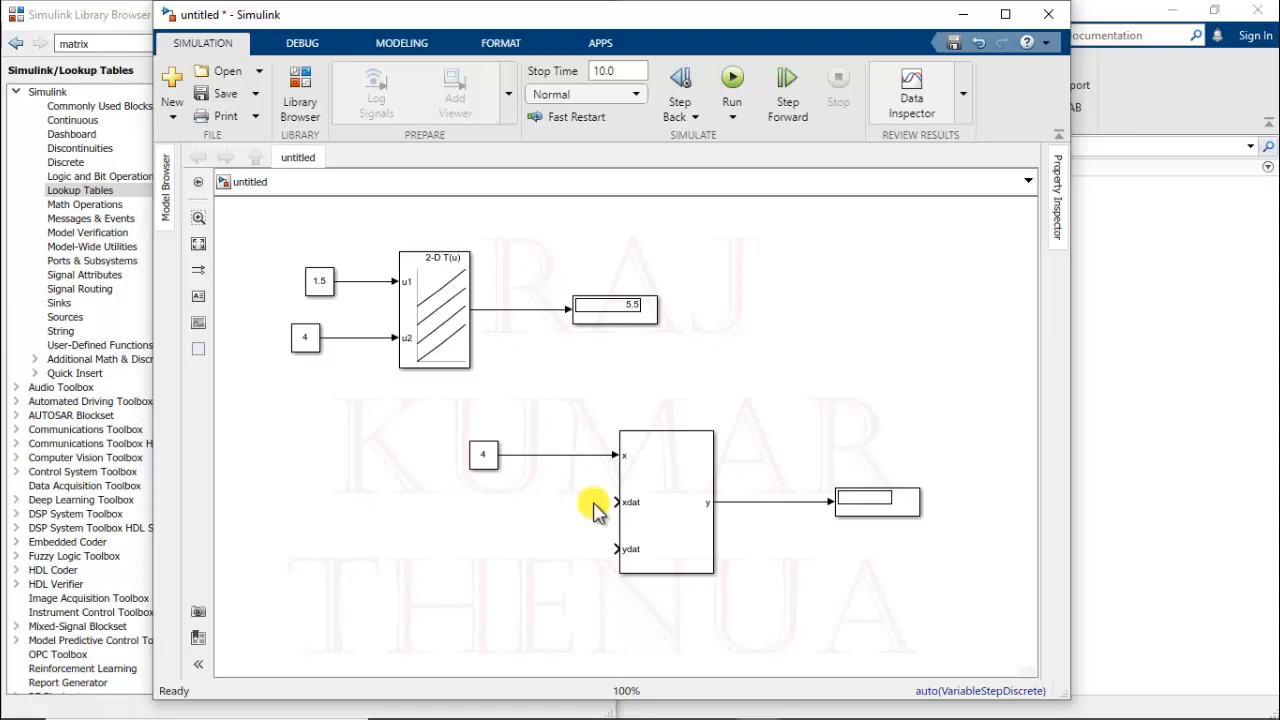
left_click(480, 468)
mouse_move(480, 462)
left_mouse_down()
mouse_move(480, 522)
mouse_move(362, 510)
left_mouse_up()
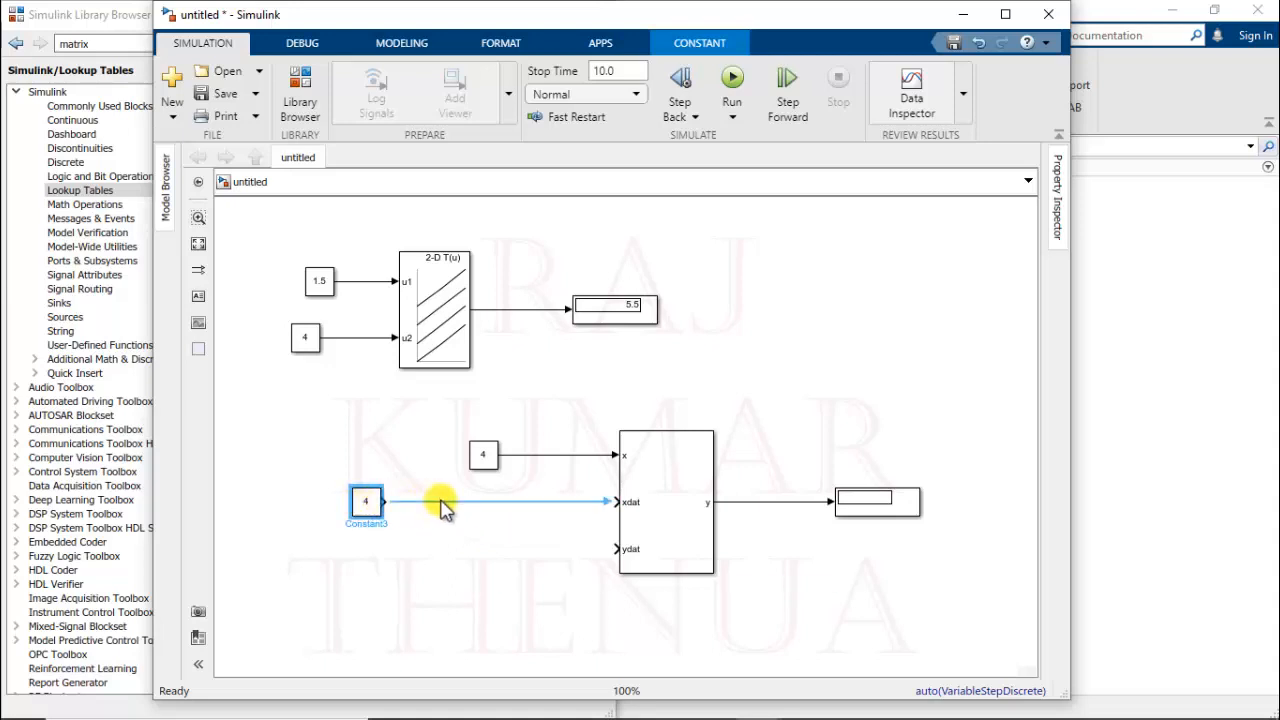
- Connect the second Constant copy to xdat and set its value to [0:10]
double_click(366, 501)
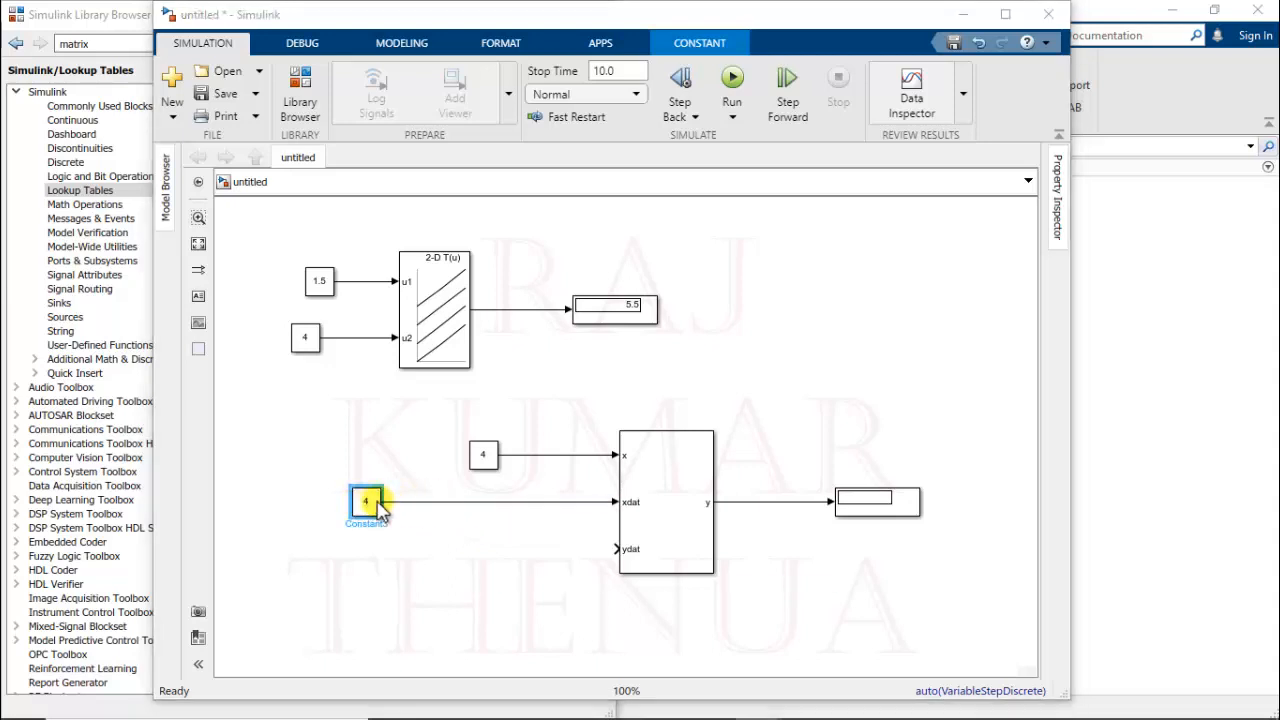
type("[0:1")
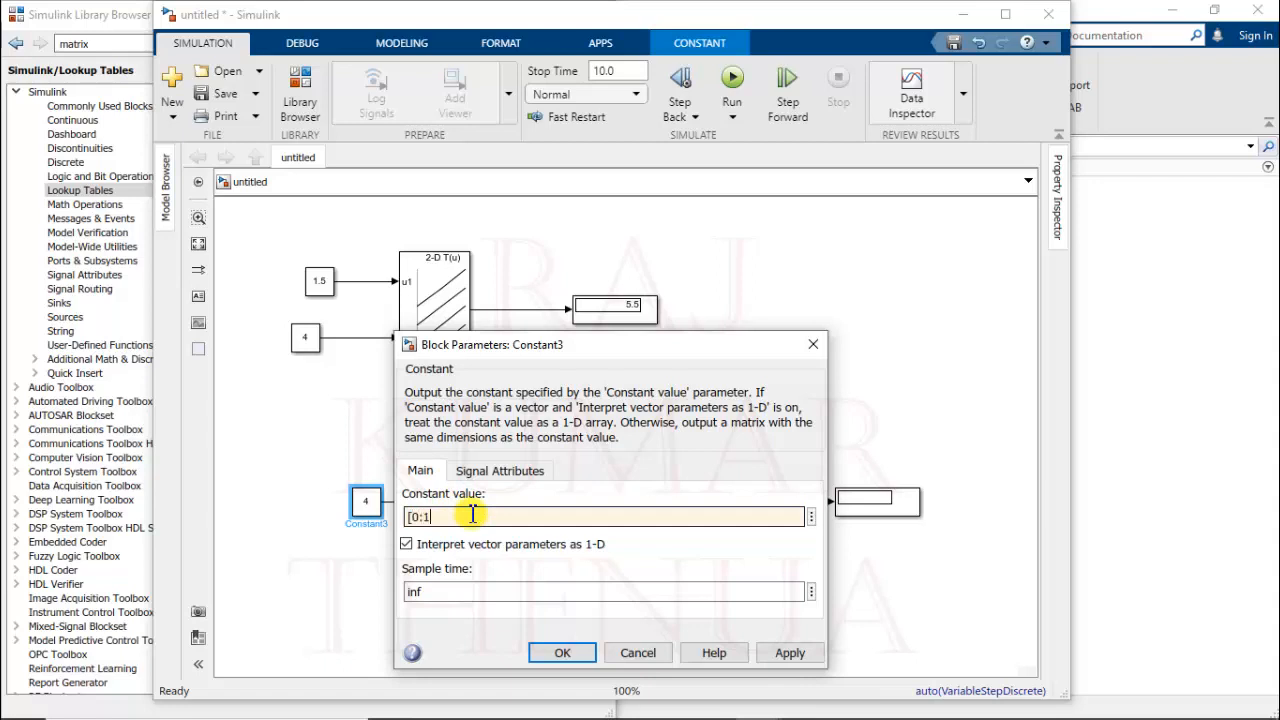
type("0]")
left_click(780, 652)
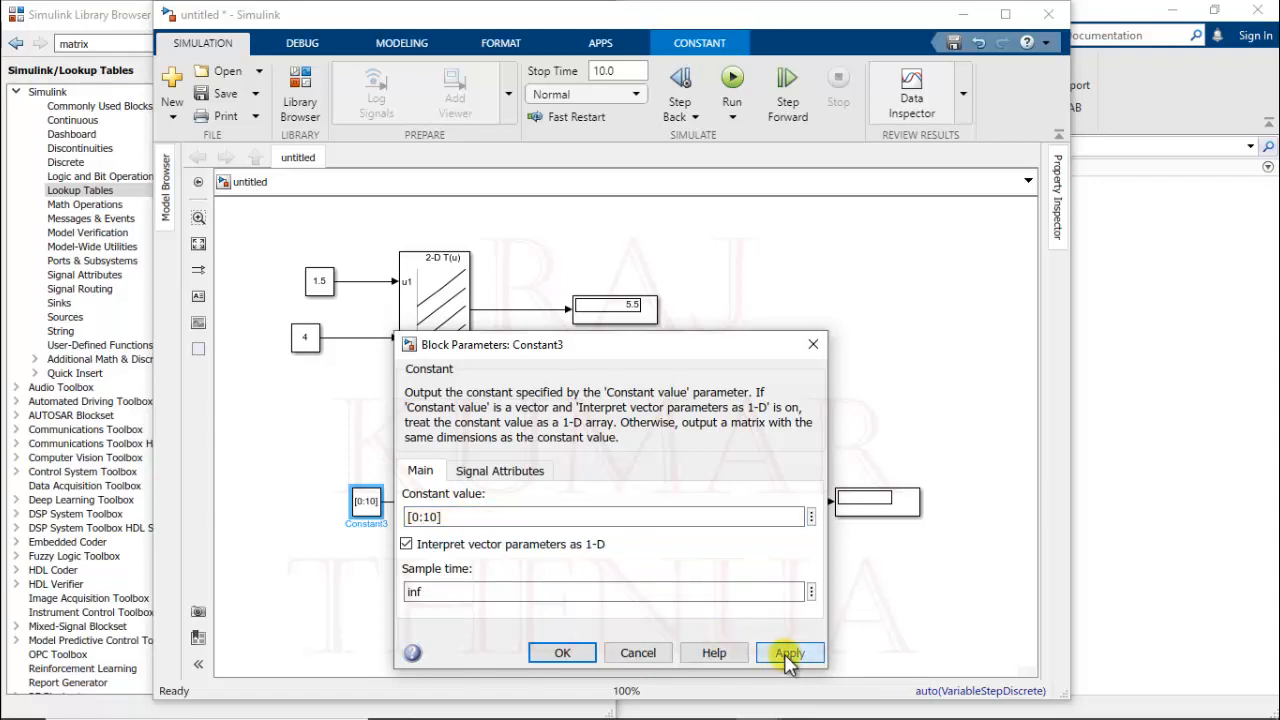
left_click(562, 652)
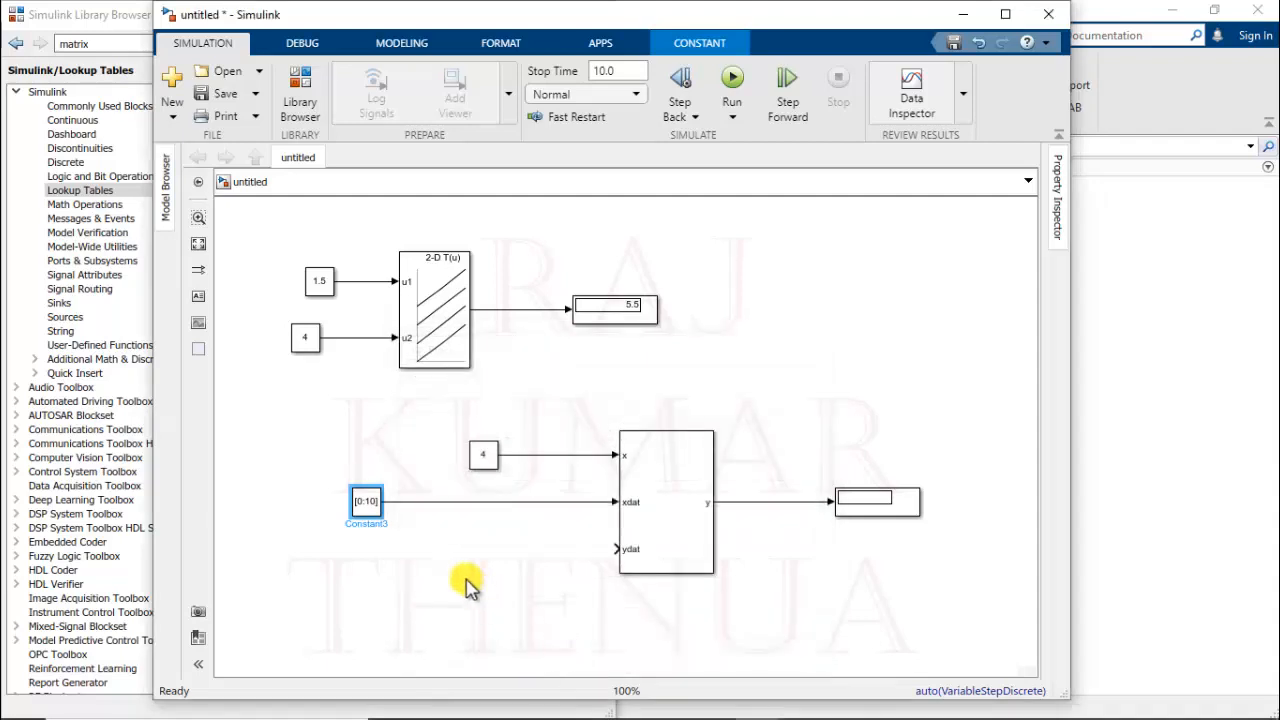
left_click(490, 578)
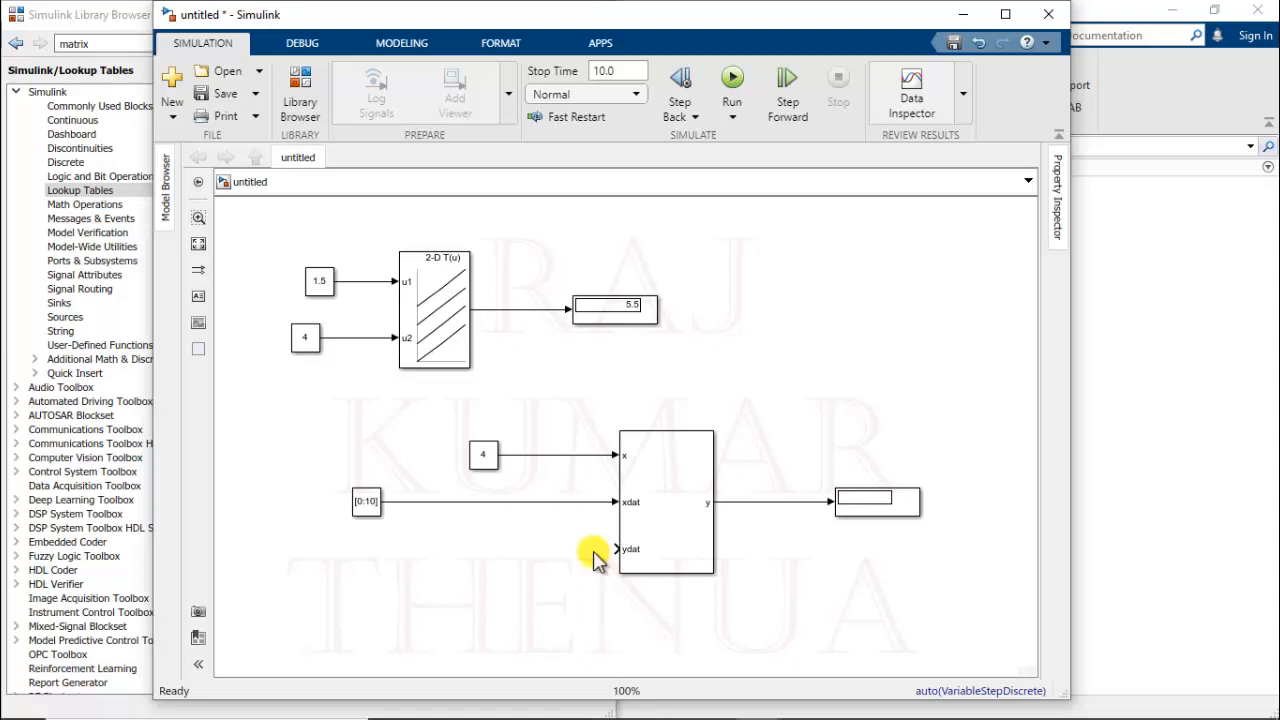
- Add a Math Function block, feed it from a branch of the xdat signal, and connect its output to ydat
double_click(434, 543)
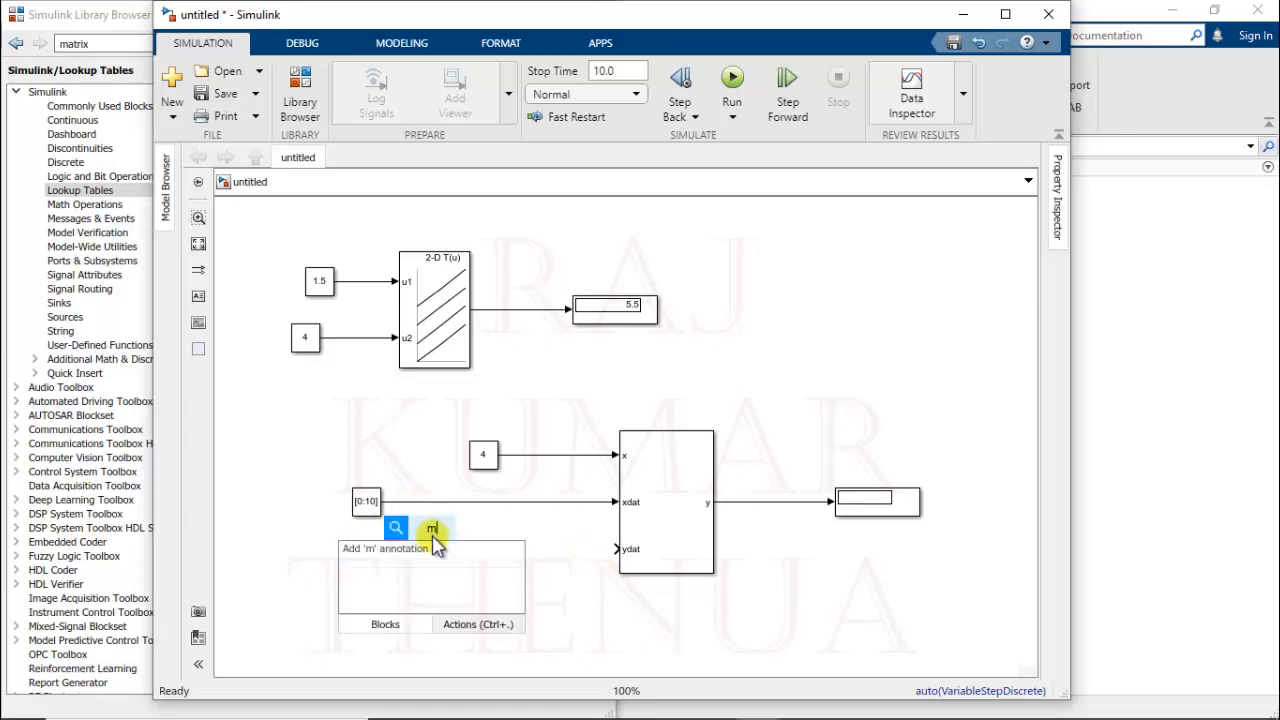
type("math")
left_click(305, 322)
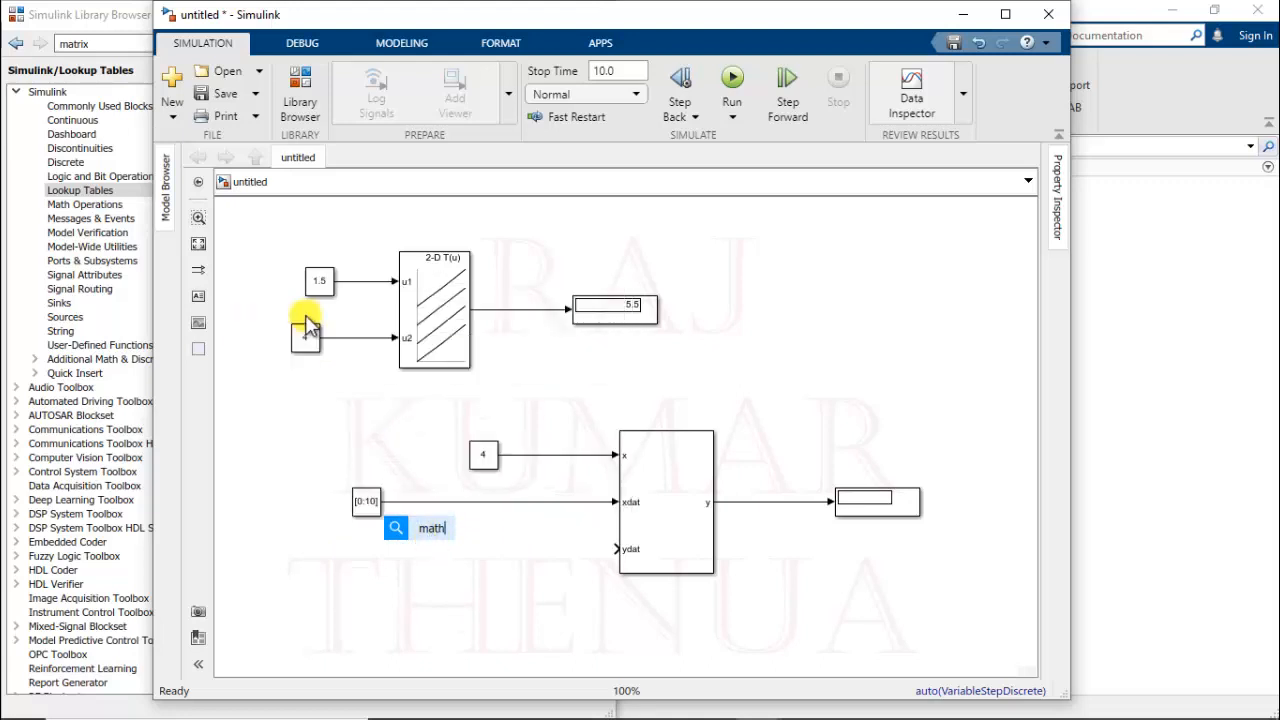
mouse_move(430, 540)
left_mouse_down()
mouse_move(458, 552)
mouse_move(417, 501)
left_mouse_up()
left_click_drag(485, 557, 620, 550)
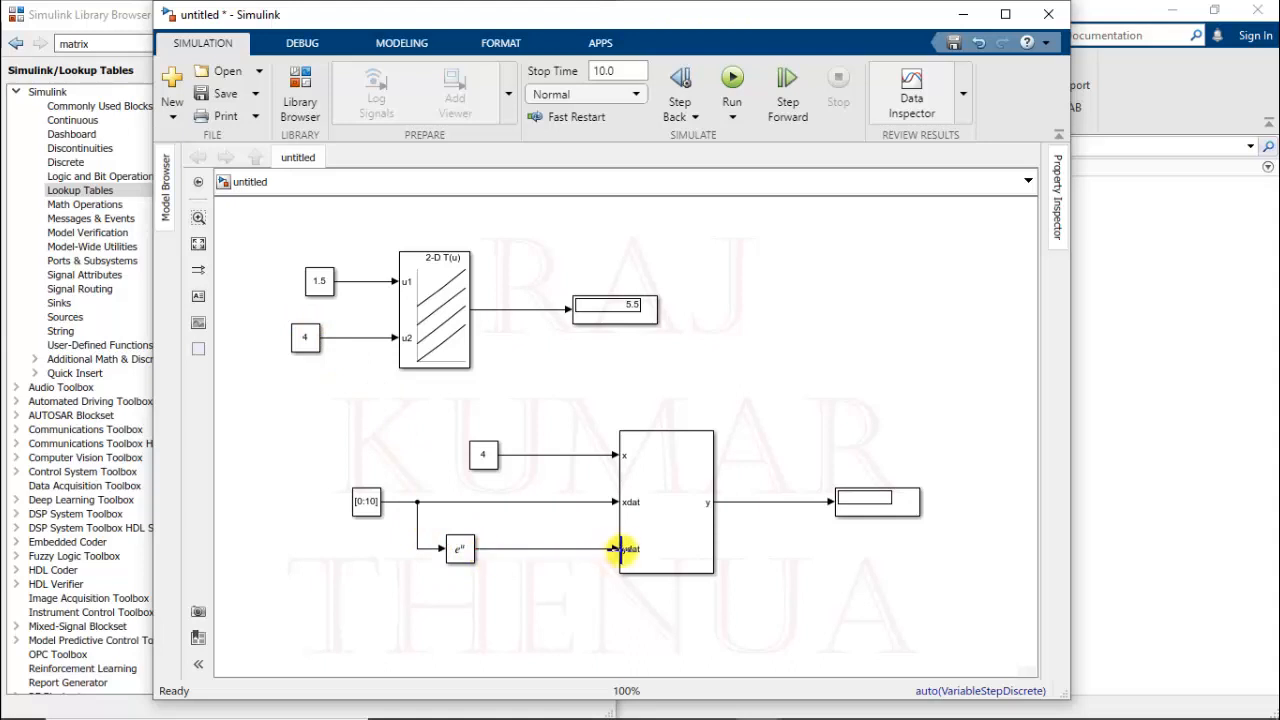
- Set the Math Function block feeding ydat to the square function and apply the change
double_click(462, 552)
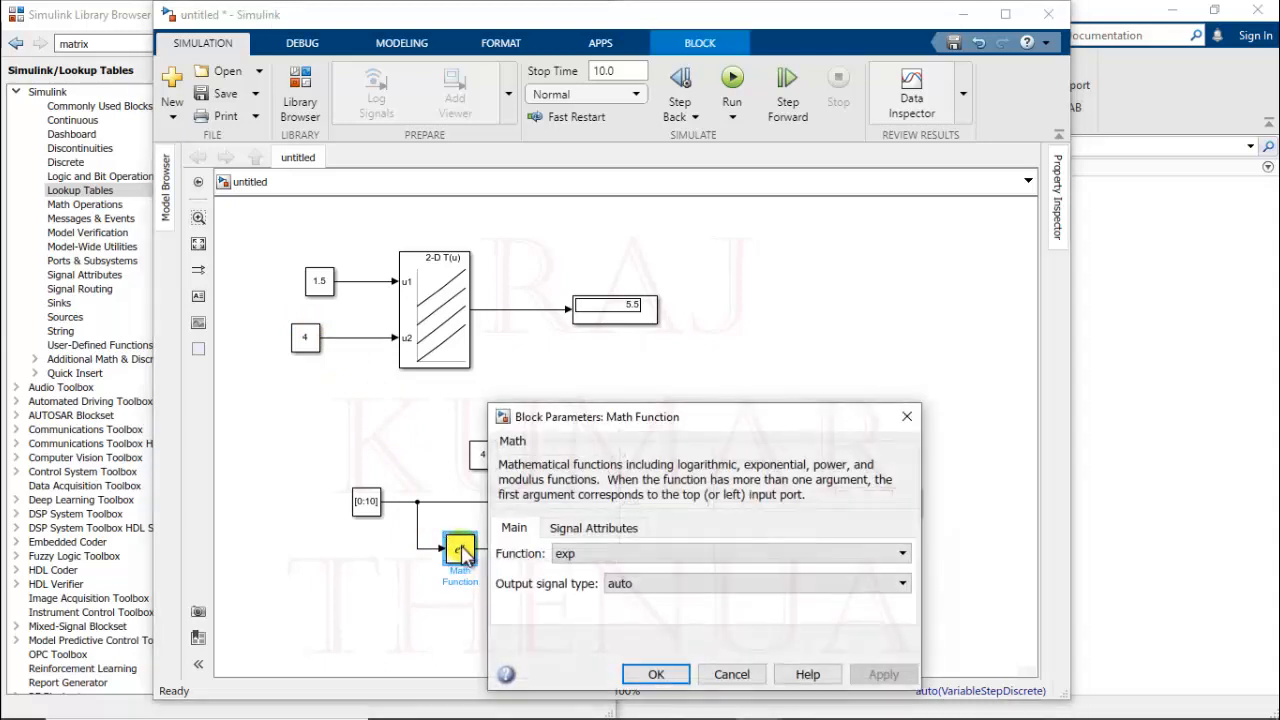
left_click(614, 555)
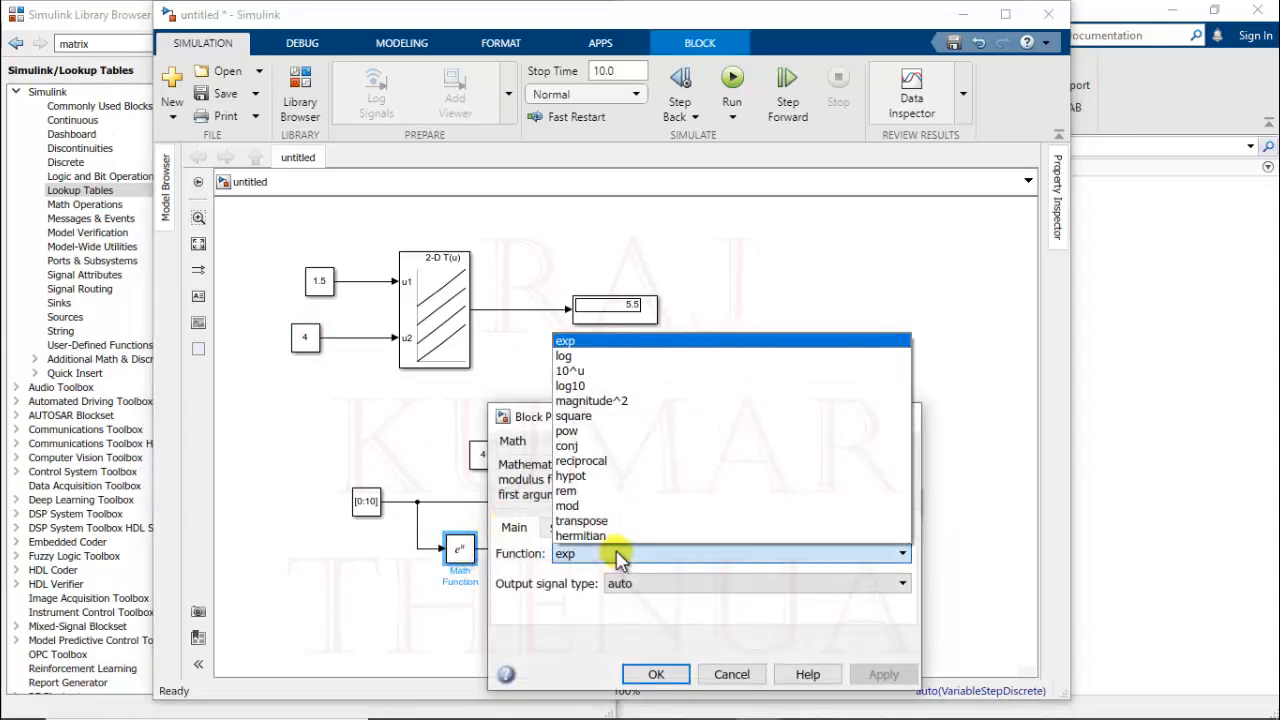
left_click(585, 415)
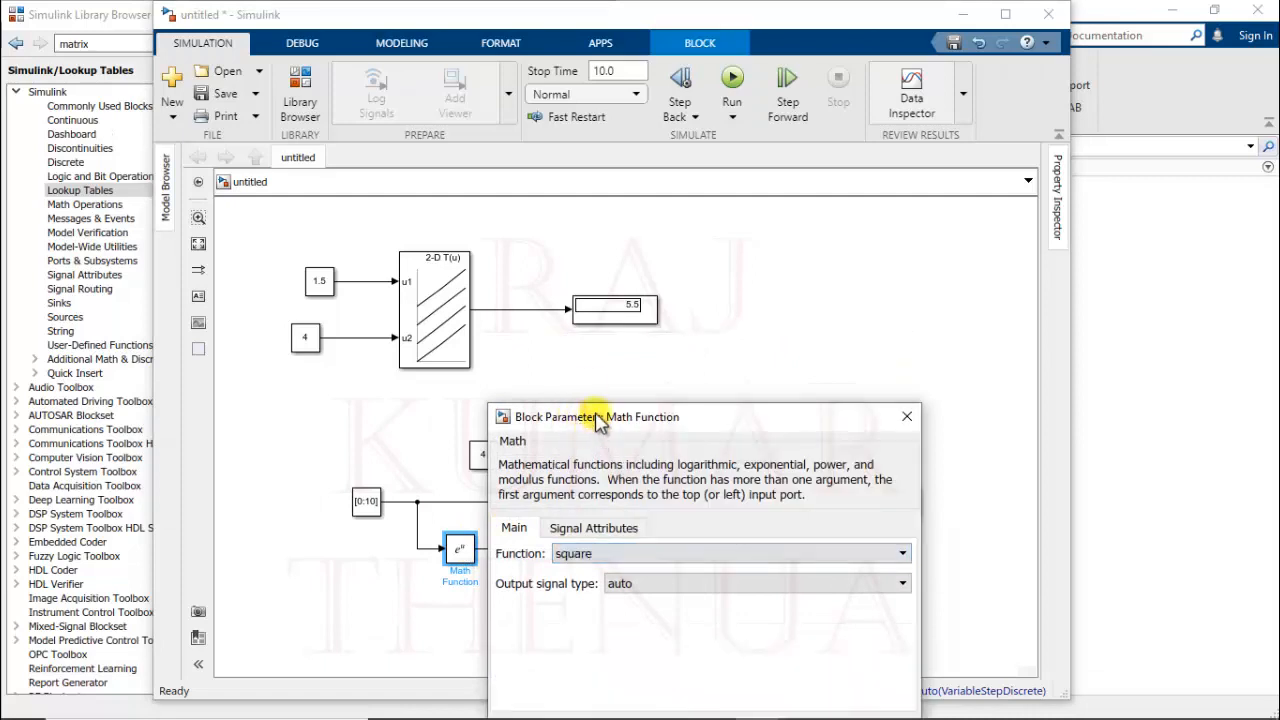
left_click_drag(597, 420, 580, 327)
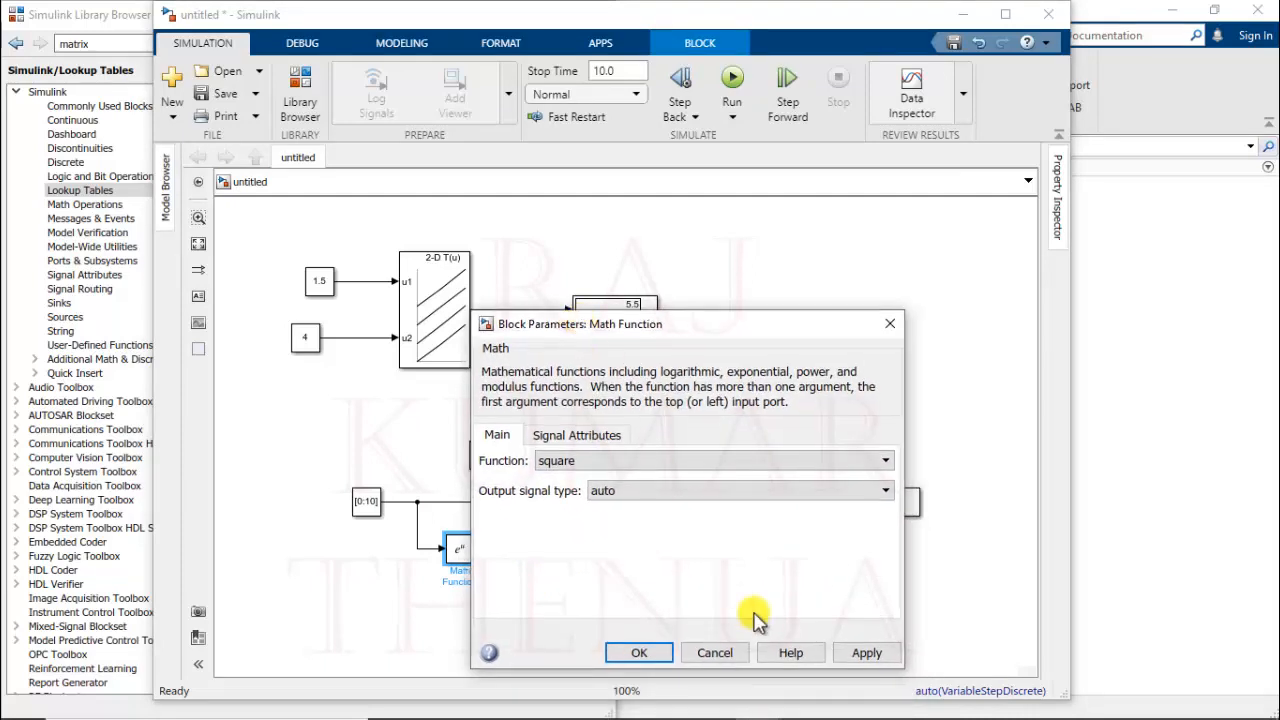
left_click(862, 652)
left_click(620, 652)
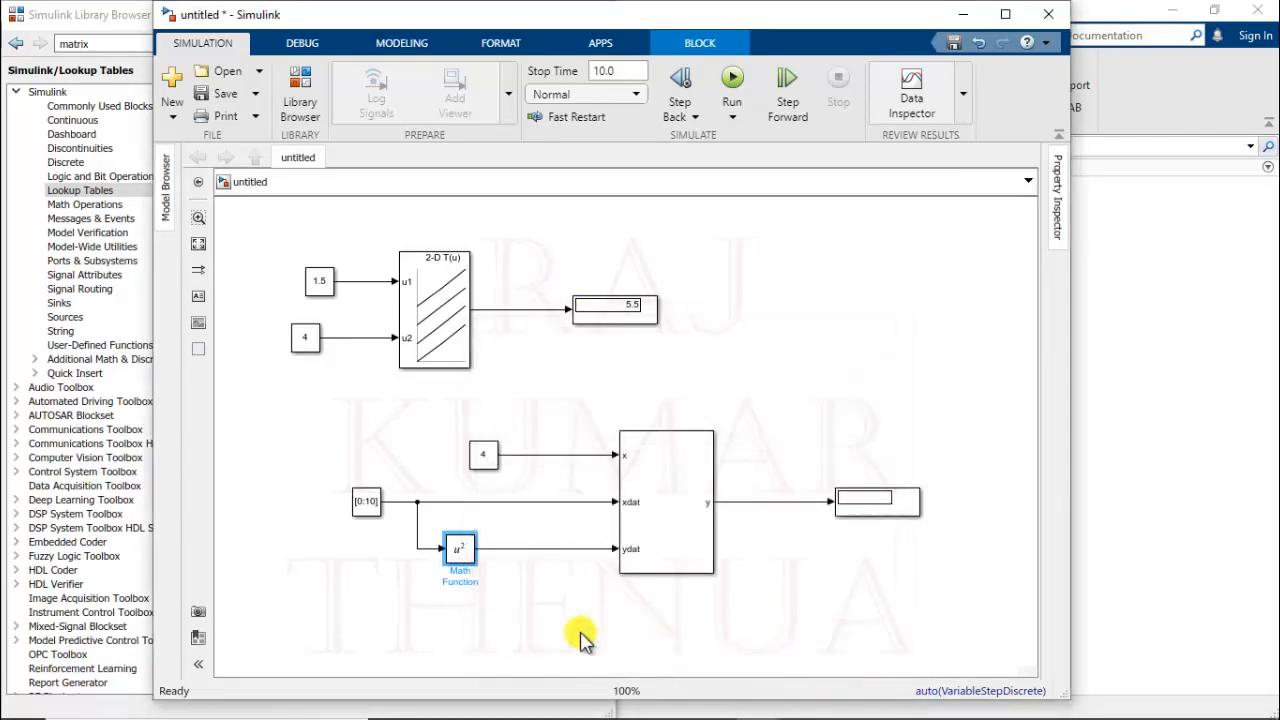
left_click(530, 618)
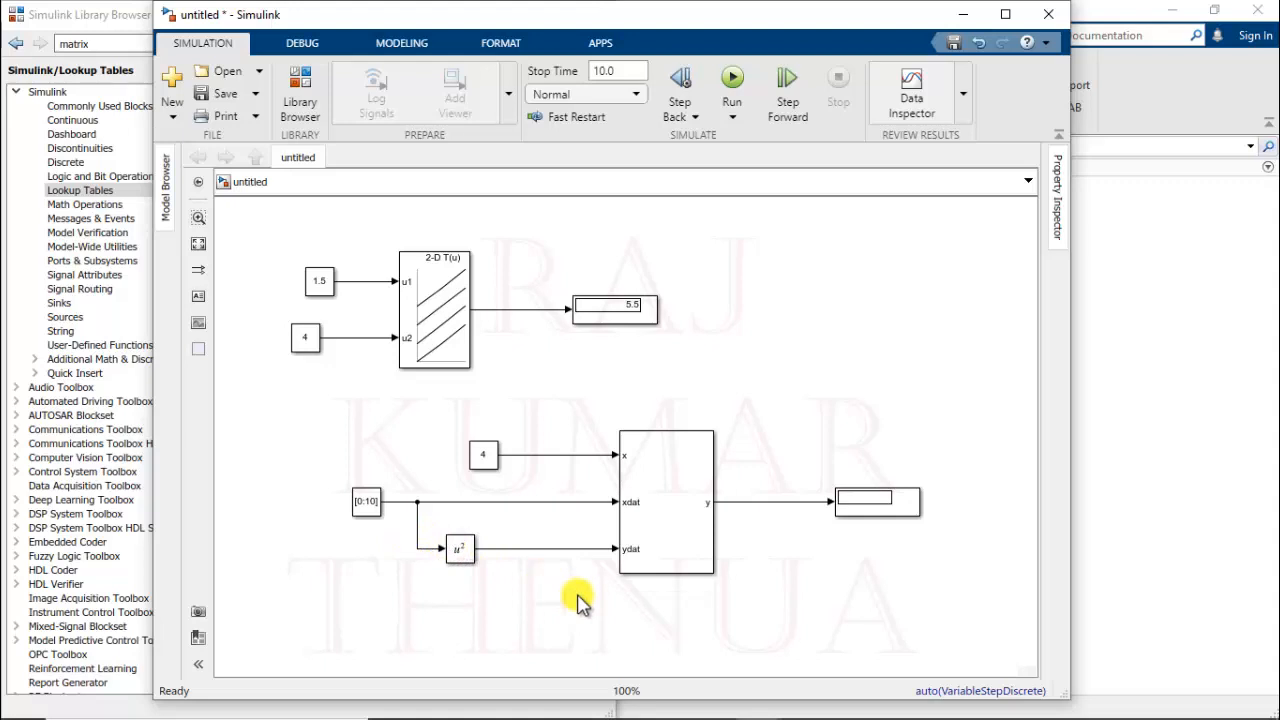
- Examine the Lookup Table Dynamic block's lookup method and signal attributes, and close its parameters
left_click(624, 556)
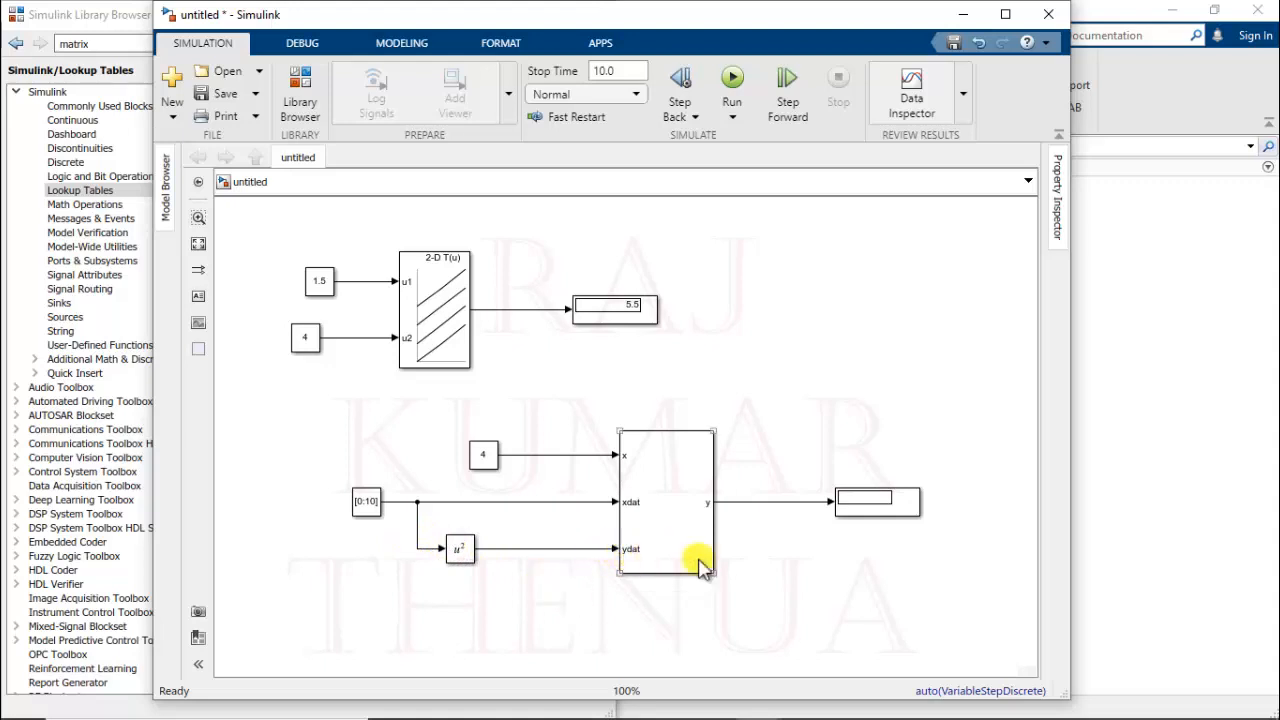
double_click(674, 523)
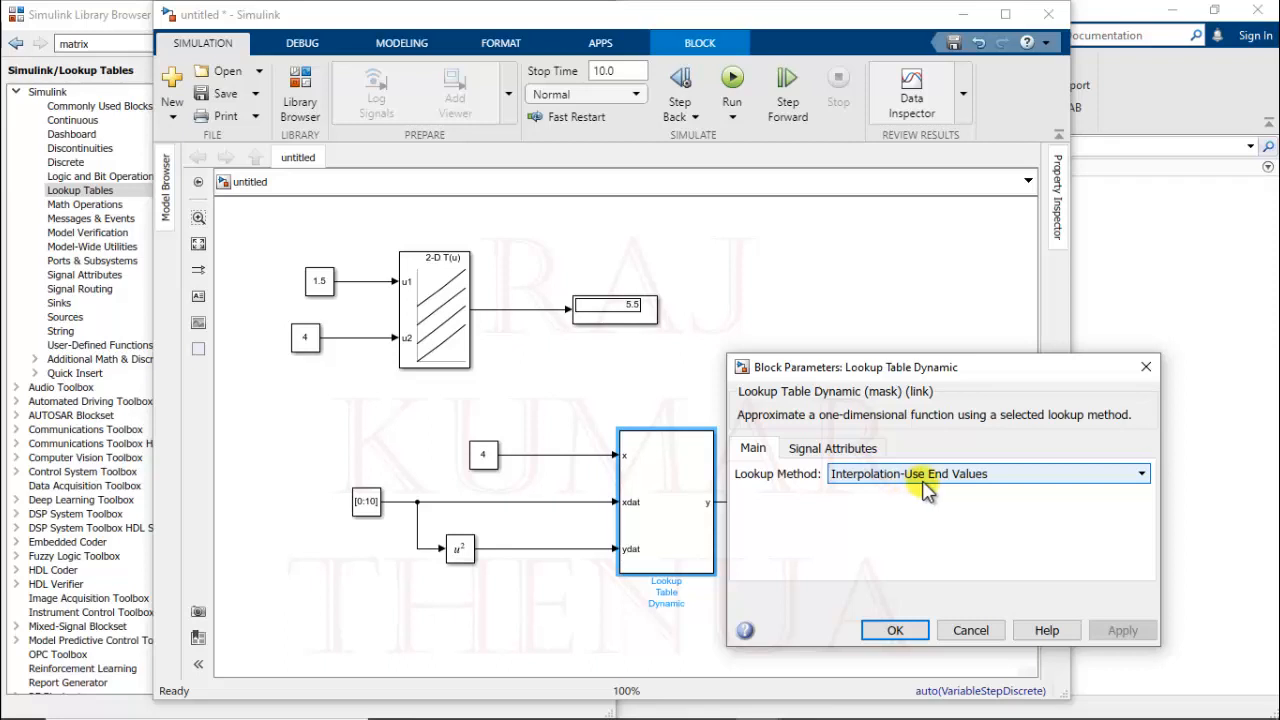
left_click(828, 452)
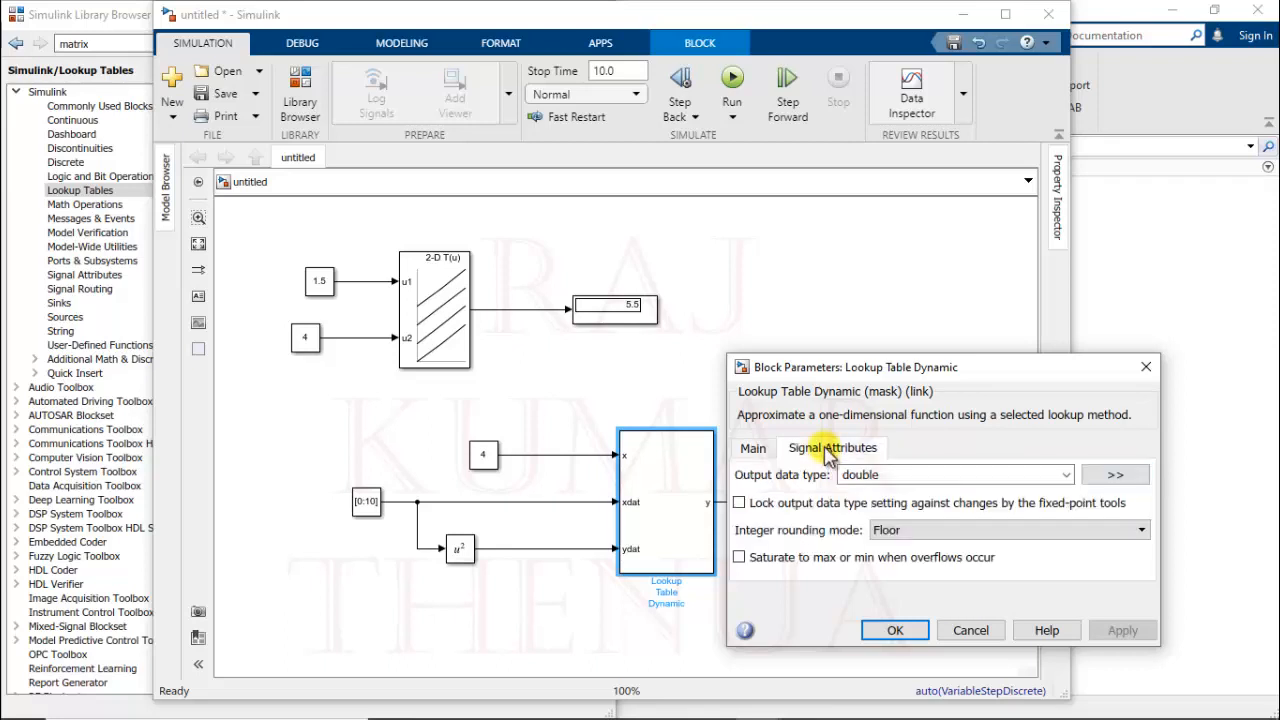
left_click(753, 449)
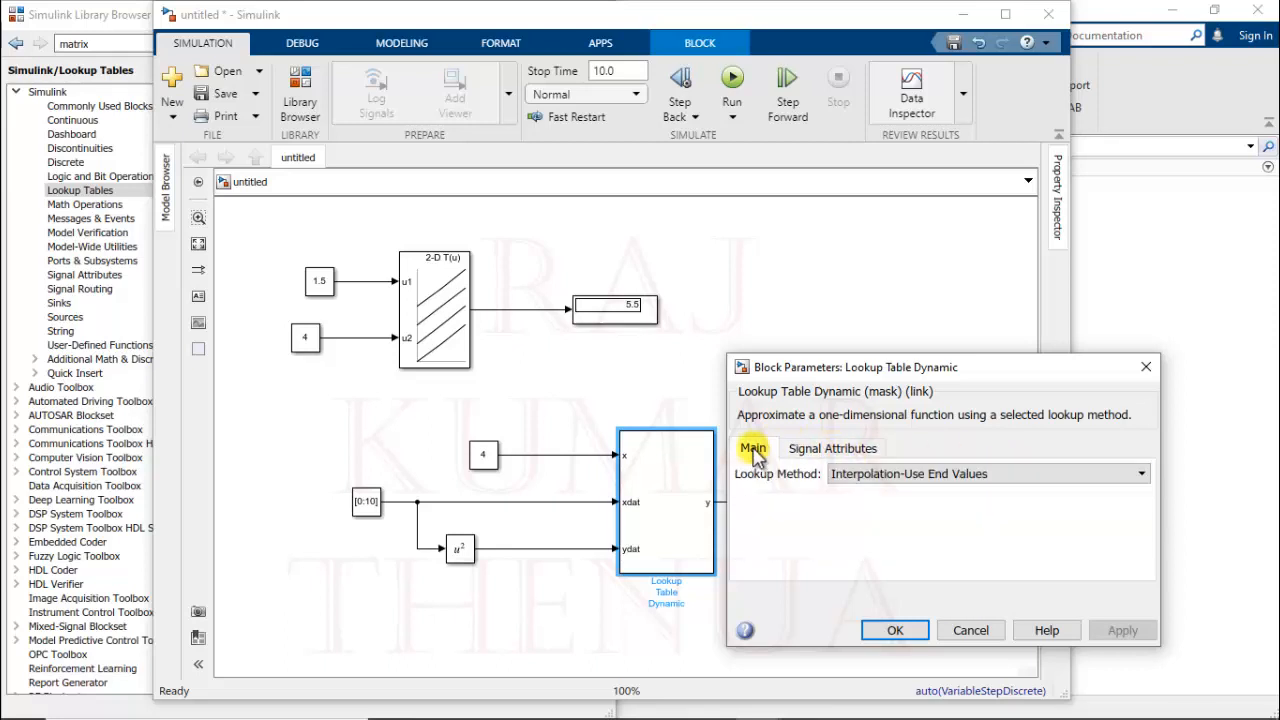
left_click(897, 628)
left_click(818, 598)
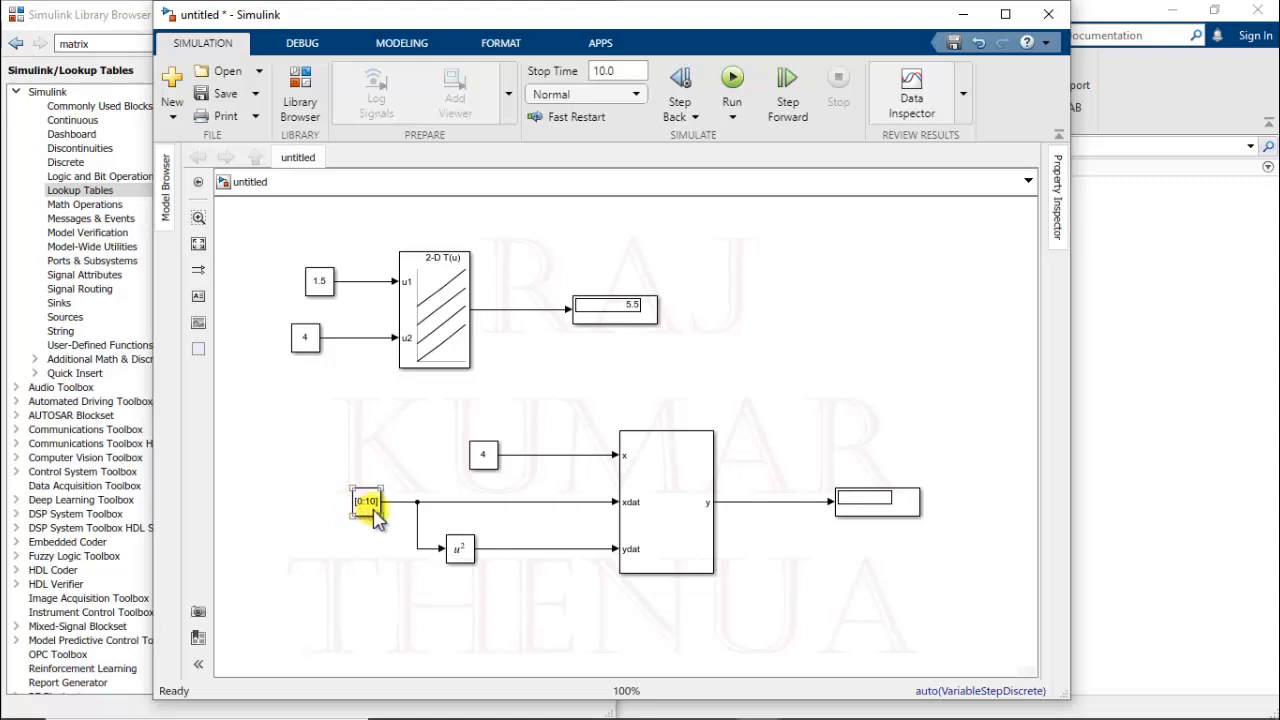
- Run the simulation, set the Constant feeding the dynamic table's x input to 10, and run it again
left_click(732, 80)
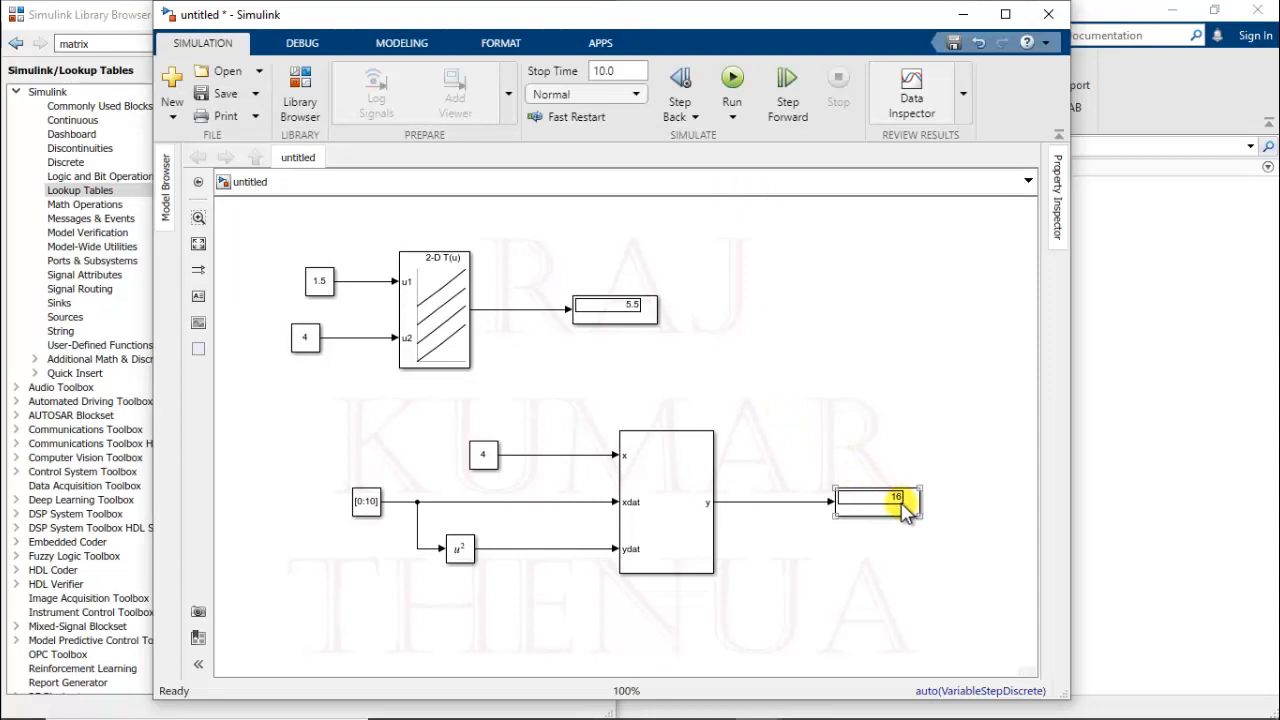
double_click(483, 455)
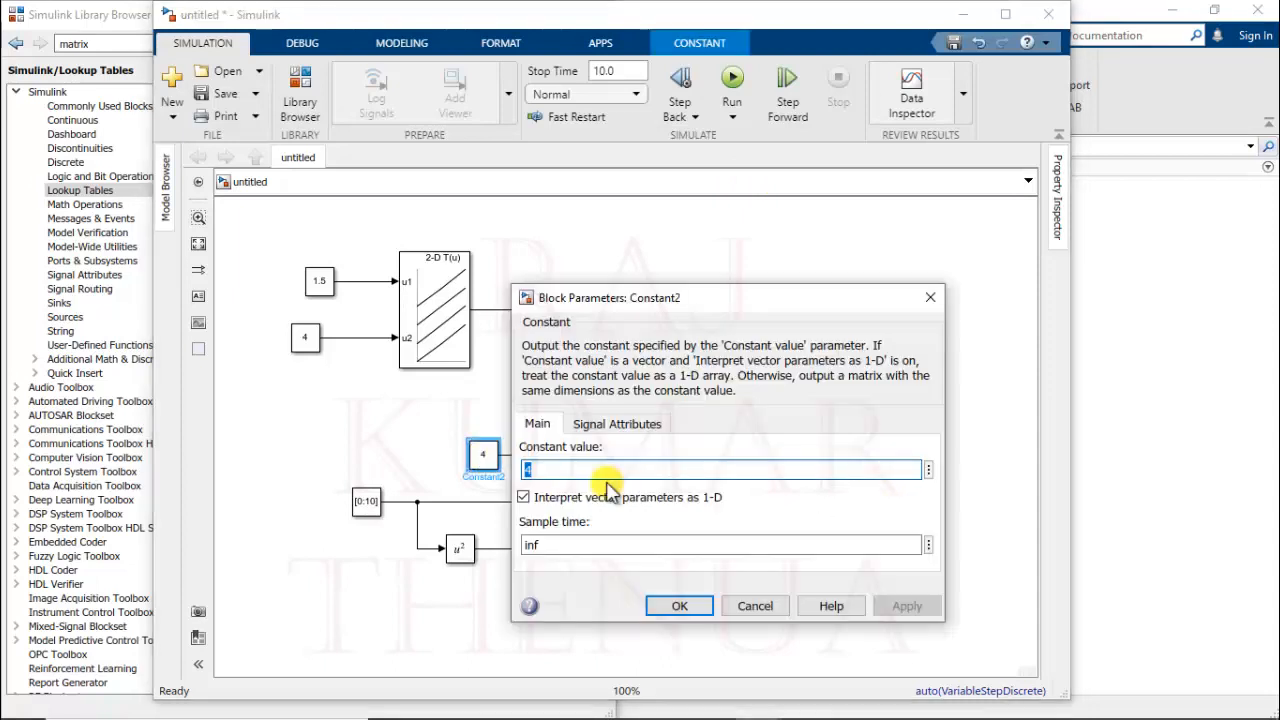
type("10")
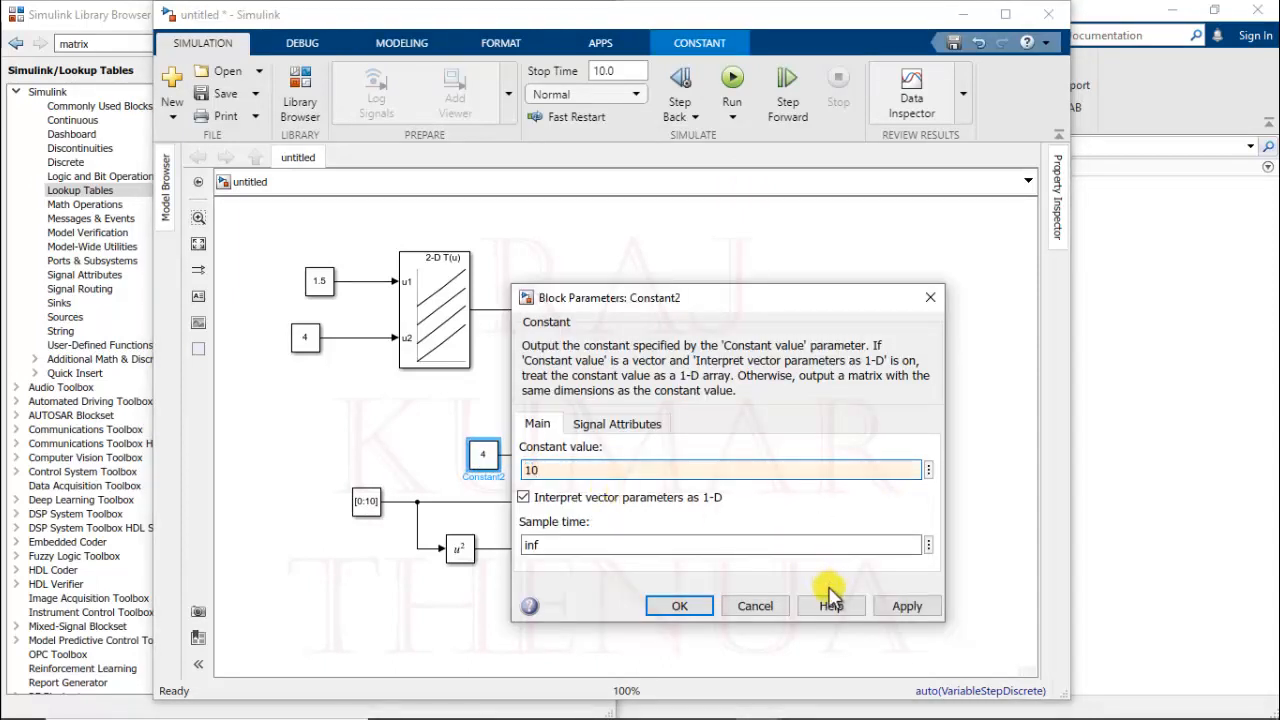
left_click(670, 606)
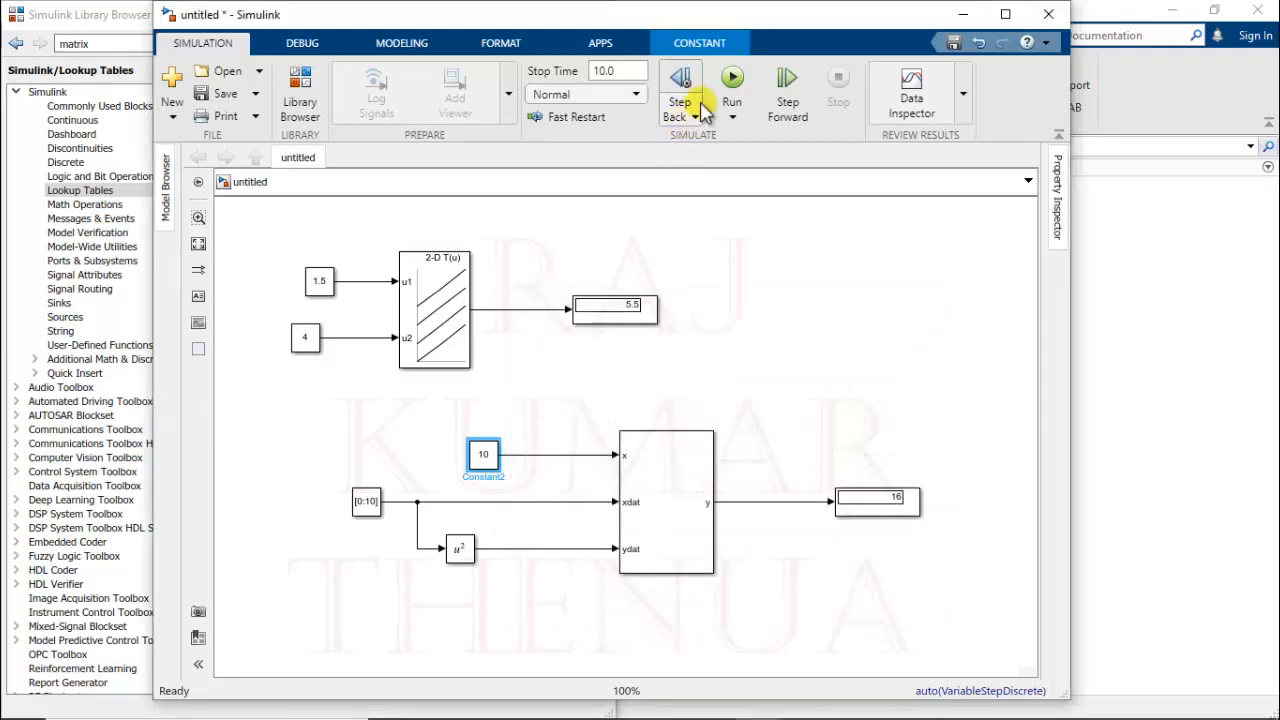
left_click(732, 82)
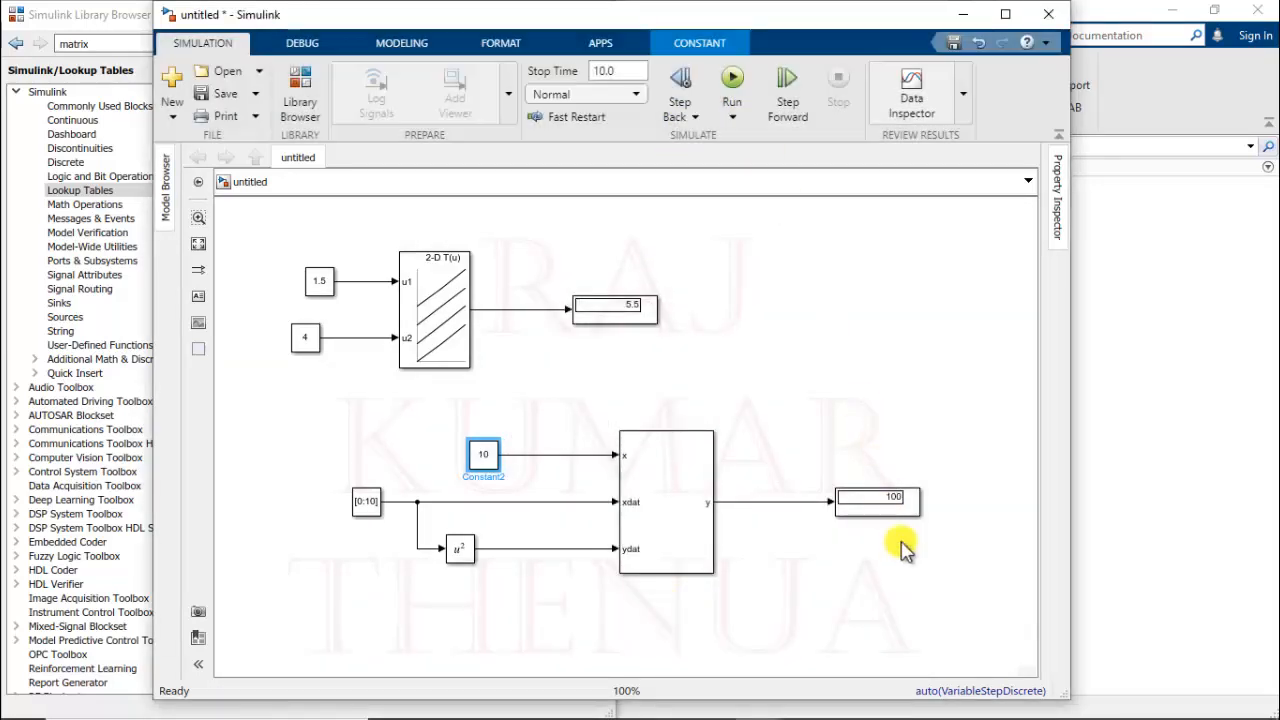
- Set the Constant feeding the dynamic table's x input to 11 and run the simulation
double_click(483, 454)
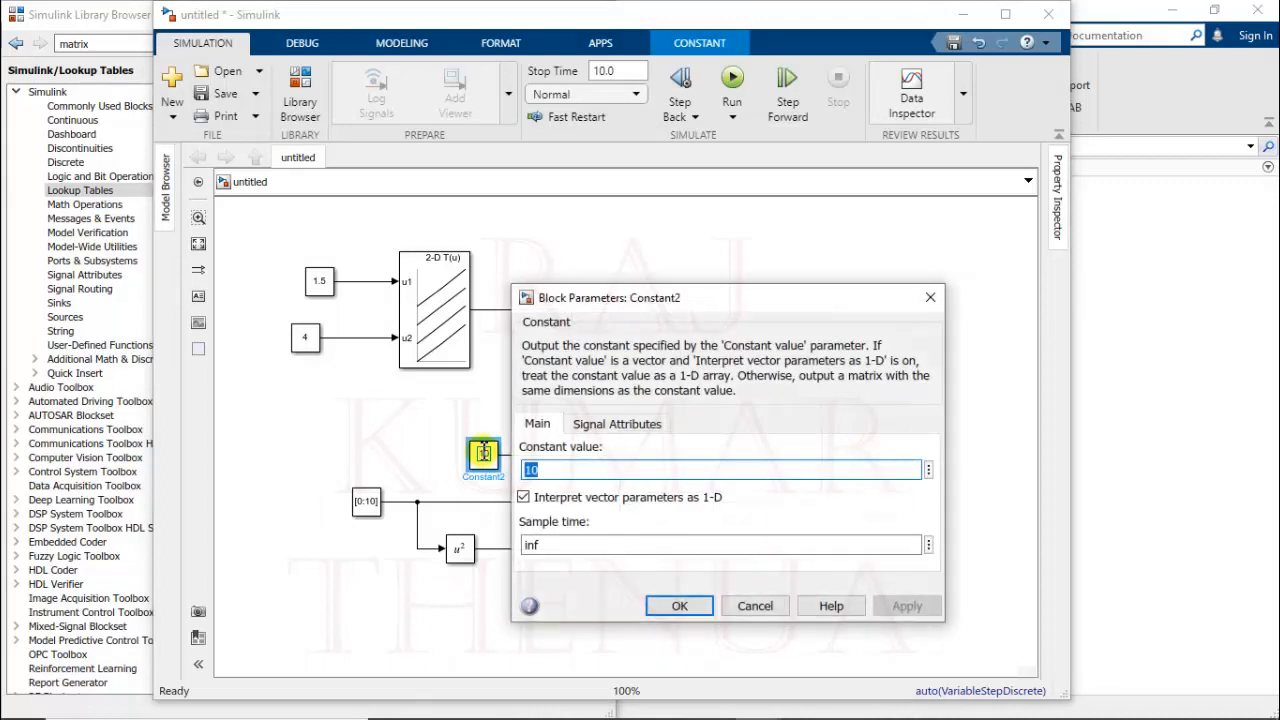
type("11")
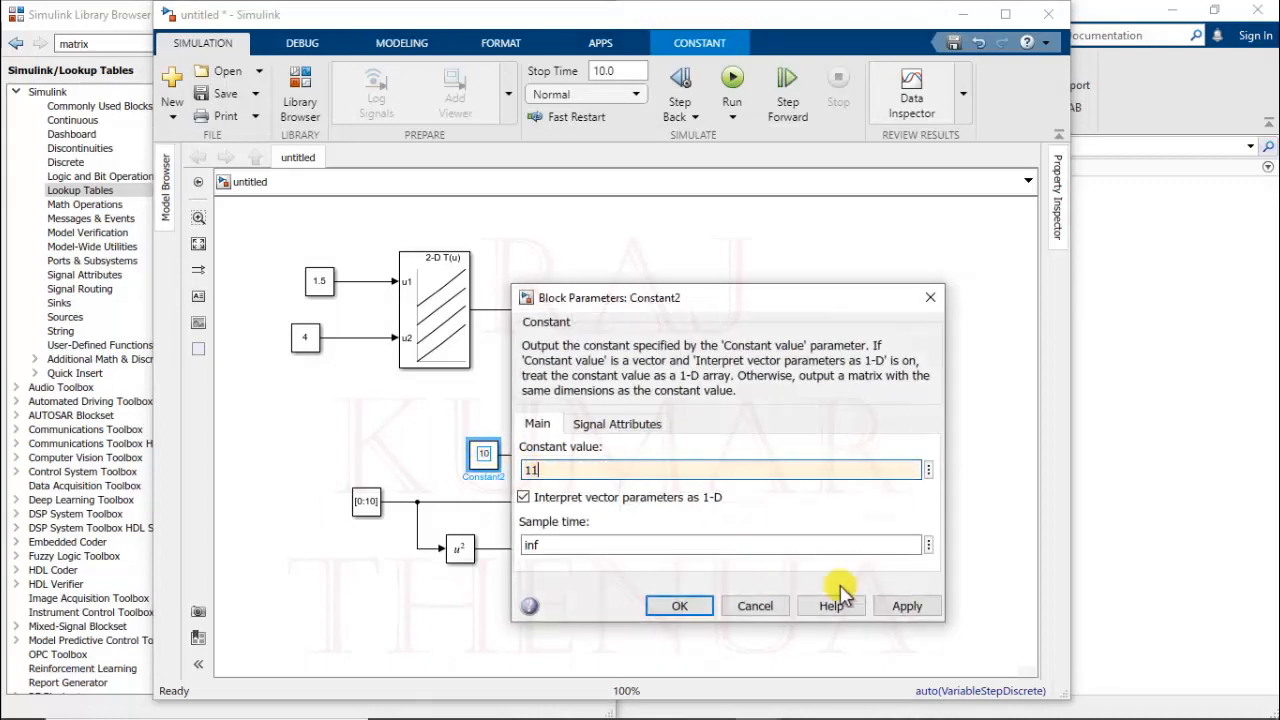
left_click(679, 606)
left_click(734, 78)
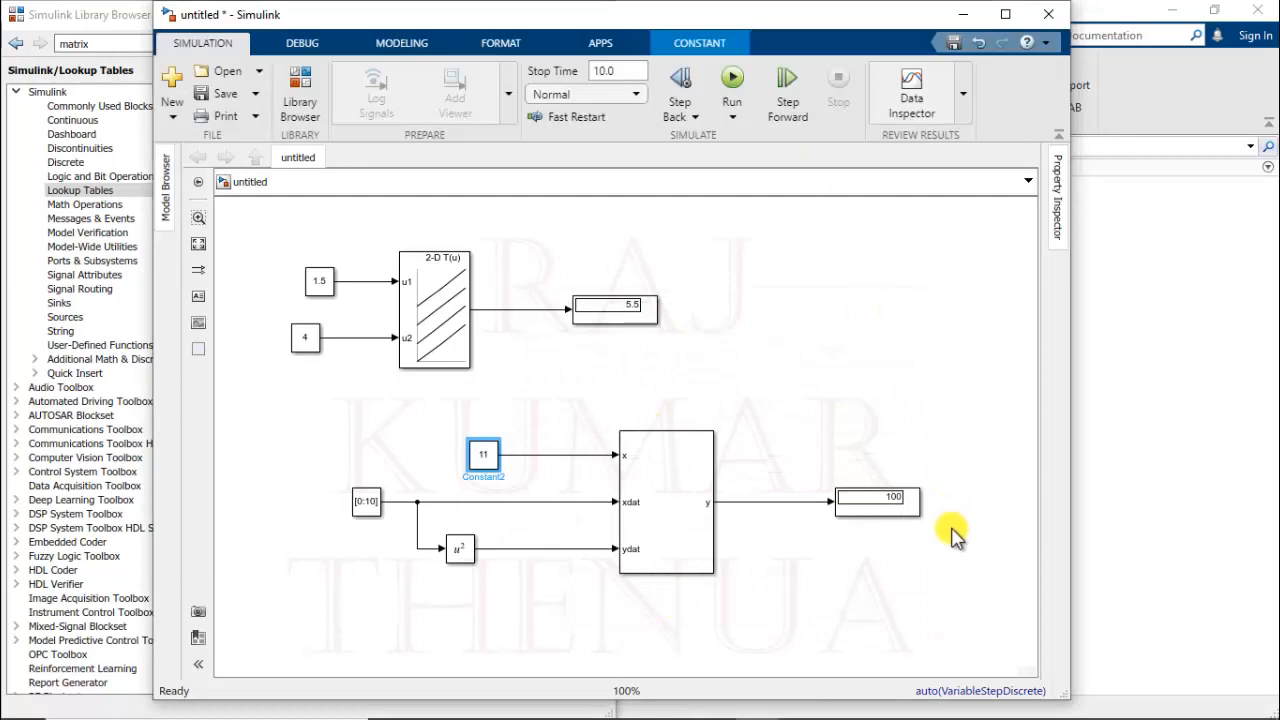
- Change the Lookup Table Dynamic block's lookup method to Interpolation-Extrapolation and run the simulation
double_click(672, 487)
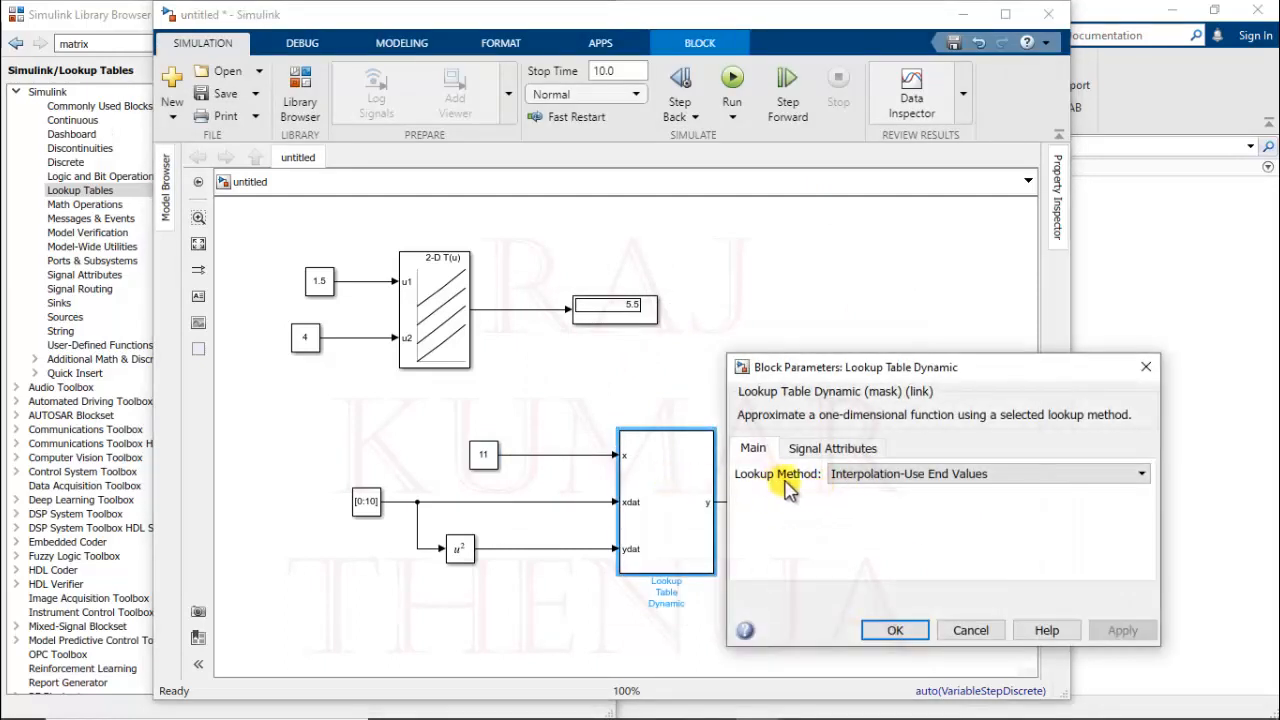
left_click(975, 478)
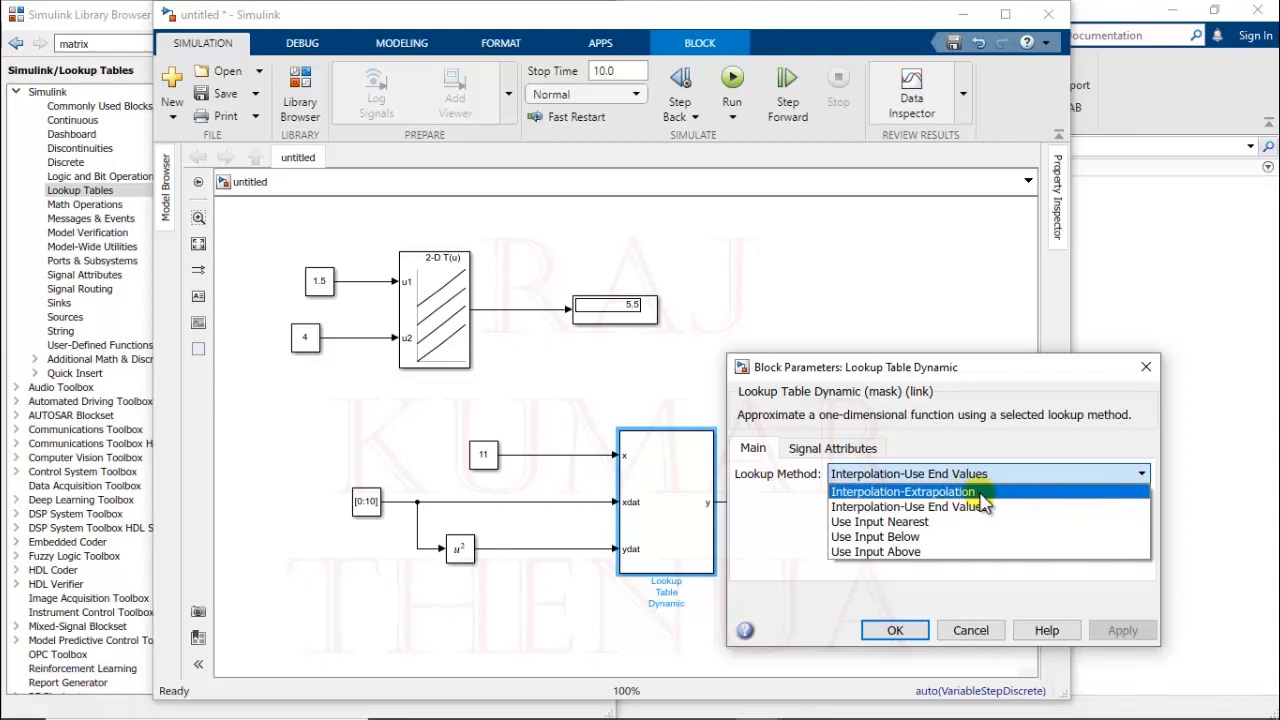
left_click(980, 492)
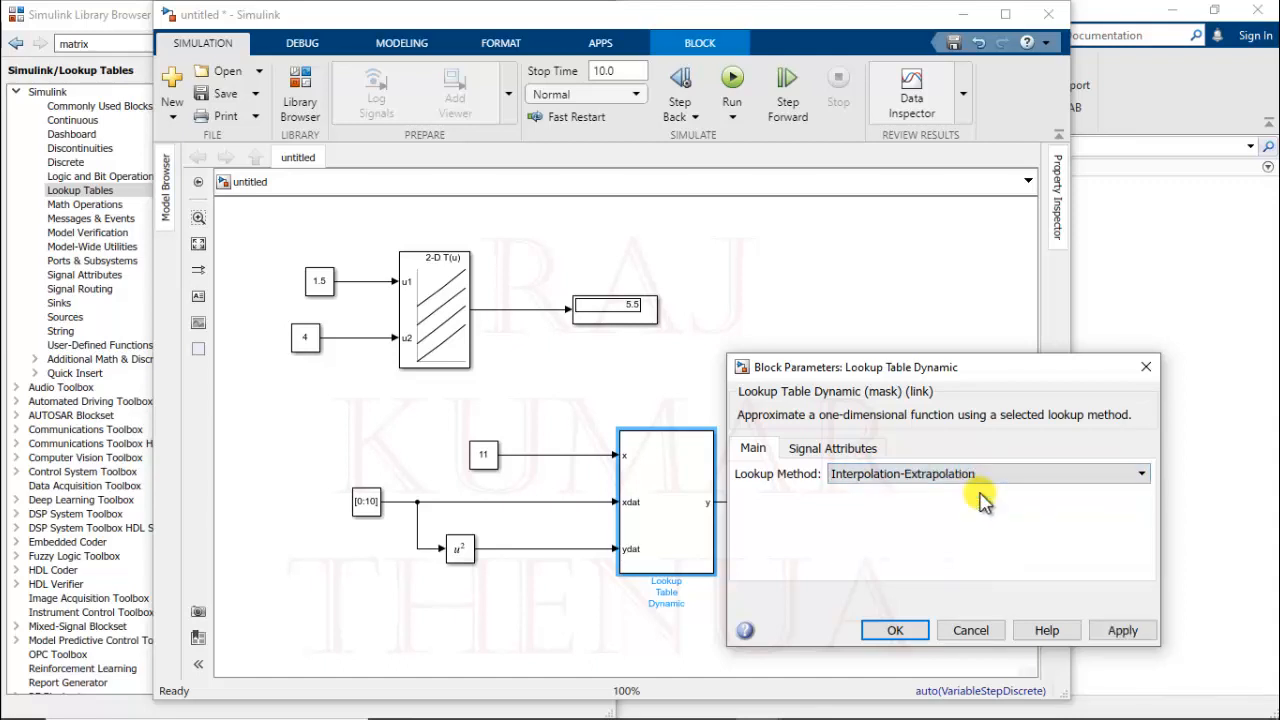
left_click(1122, 630)
left_click(895, 630)
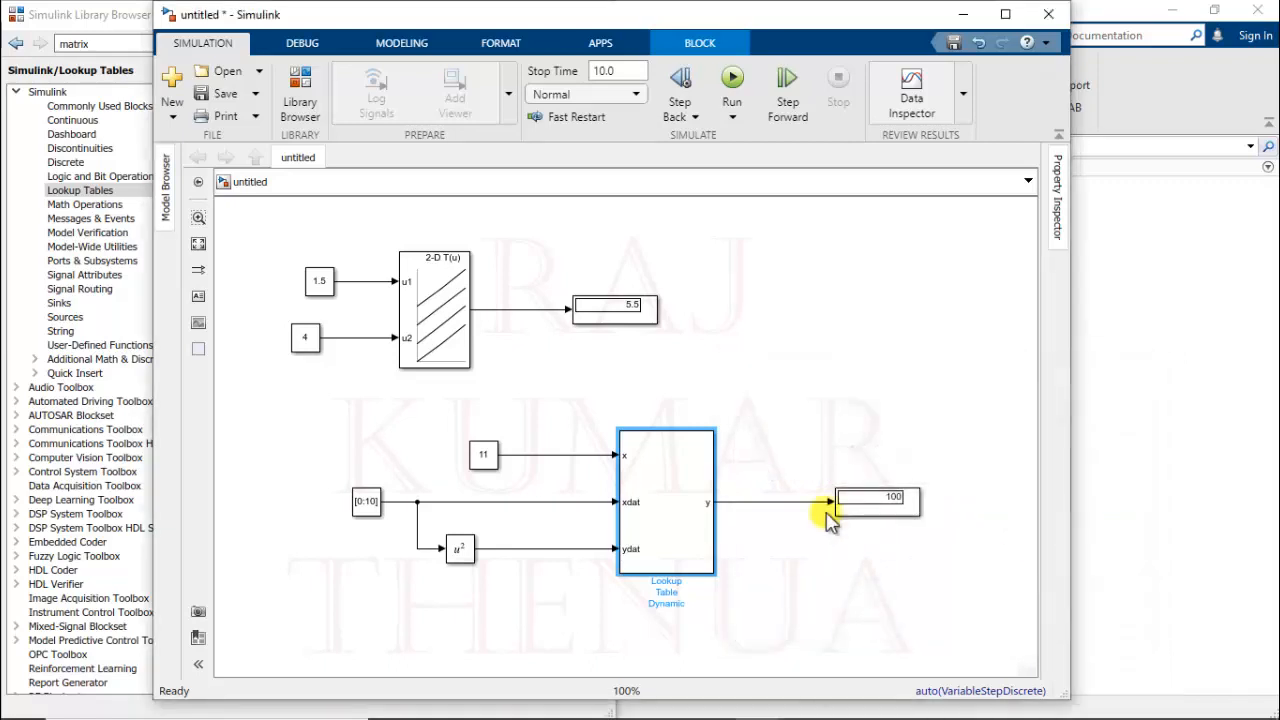
left_click(733, 78)
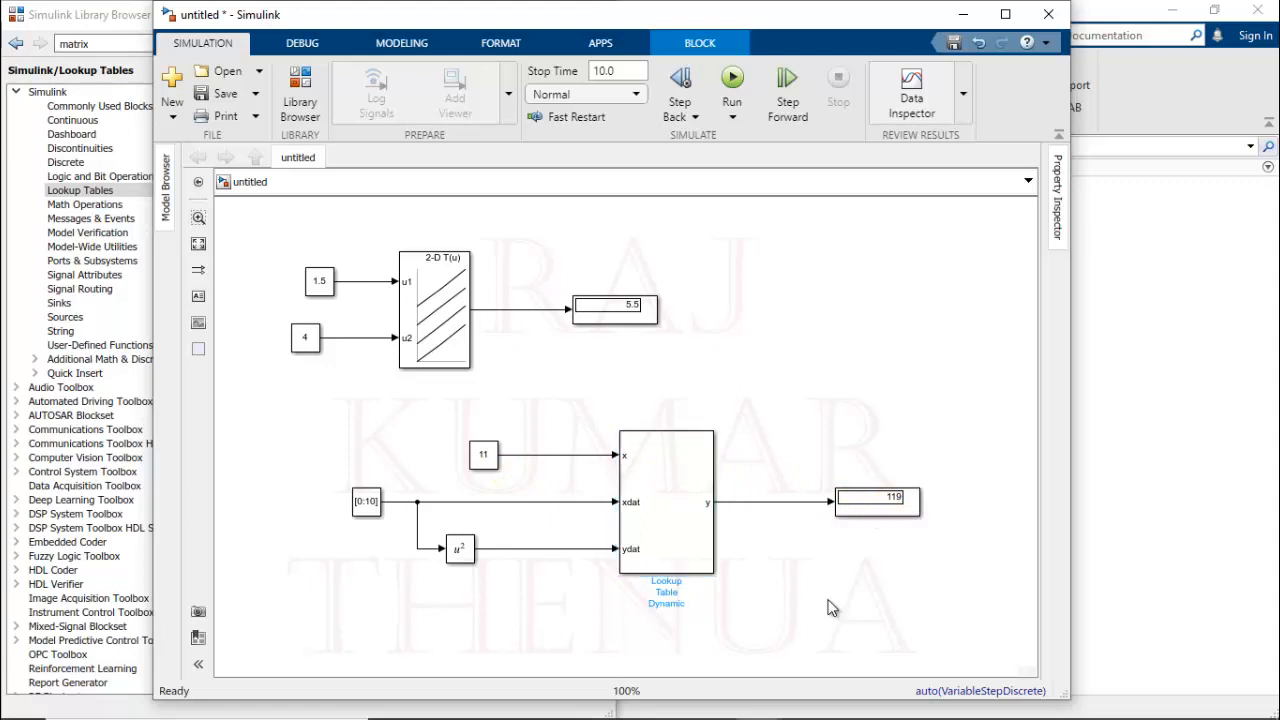
left_click(613, 560)
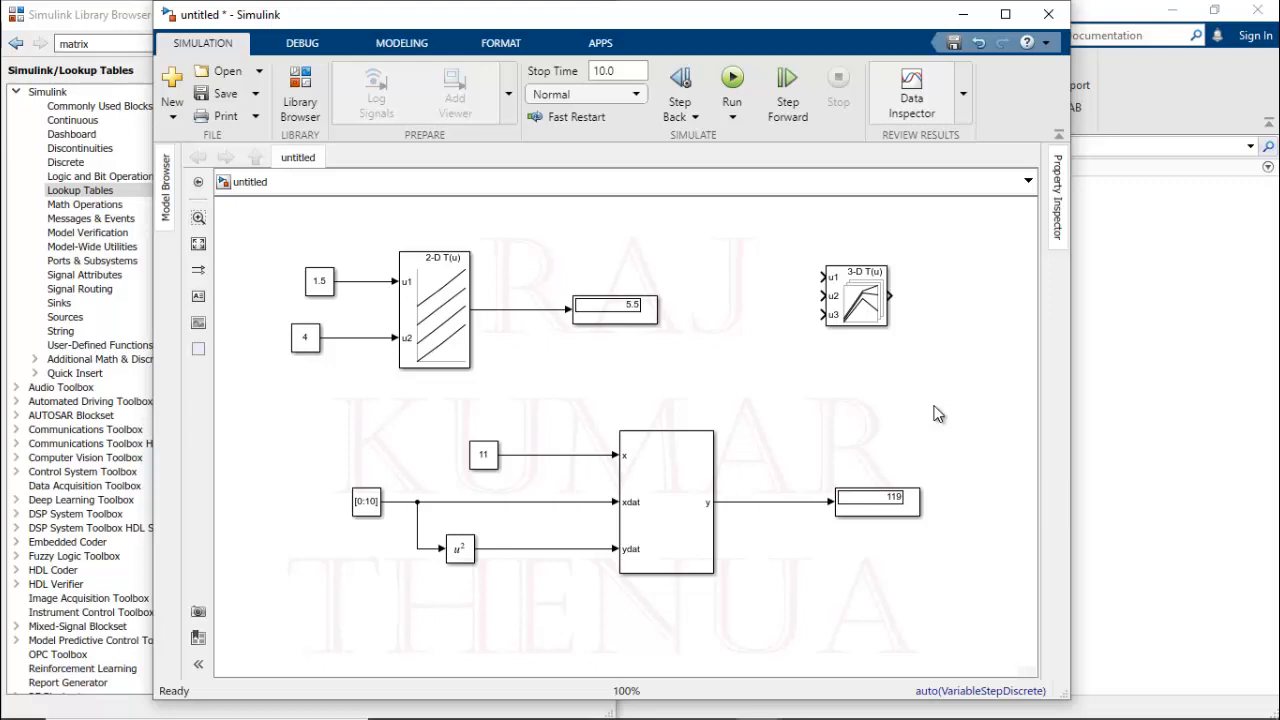
- Examine the n-D Lookup Table block's table data and breakpoints, and close its parameters
left_click(858, 305)
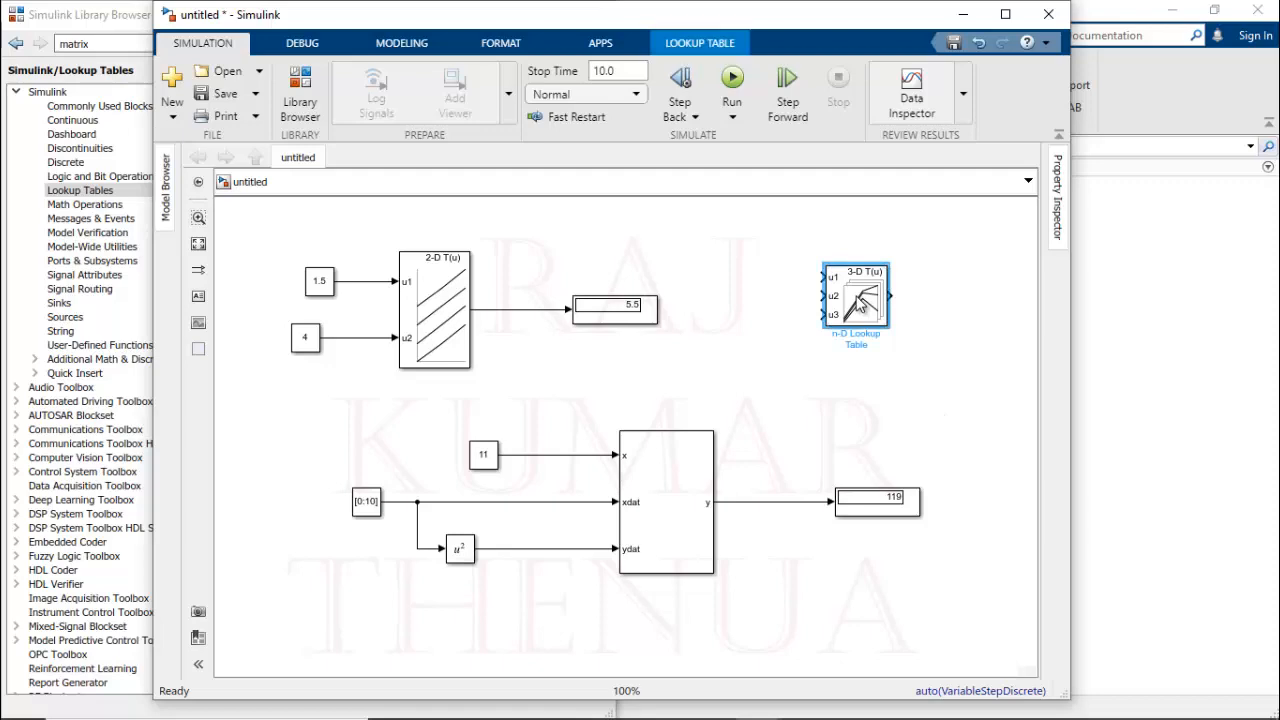
double_click(858, 305)
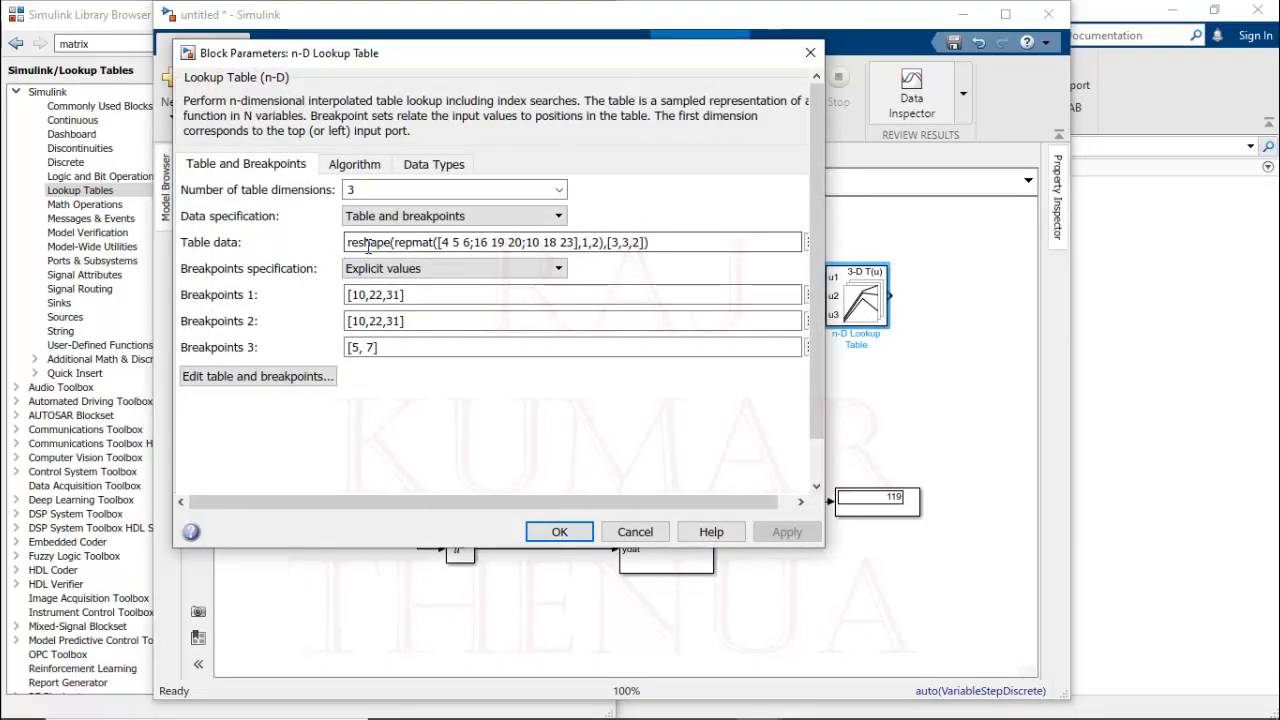
triple_click(418, 250)
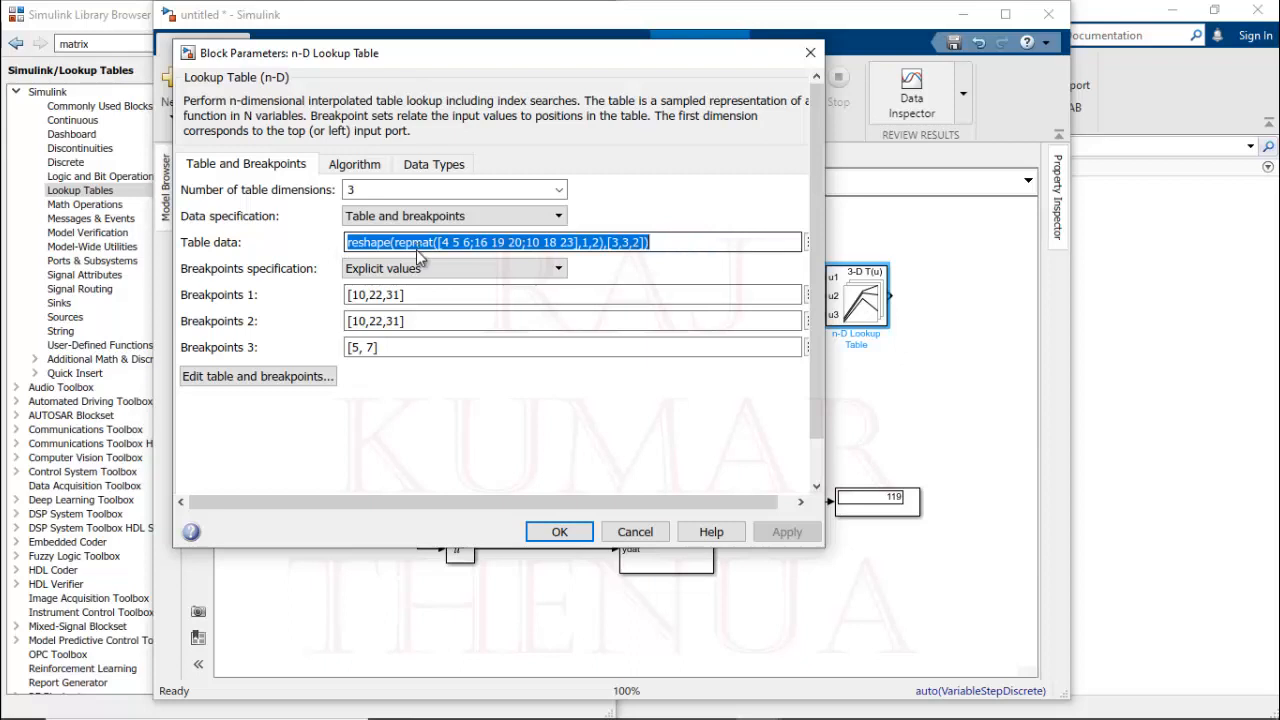
left_click(971, 440)
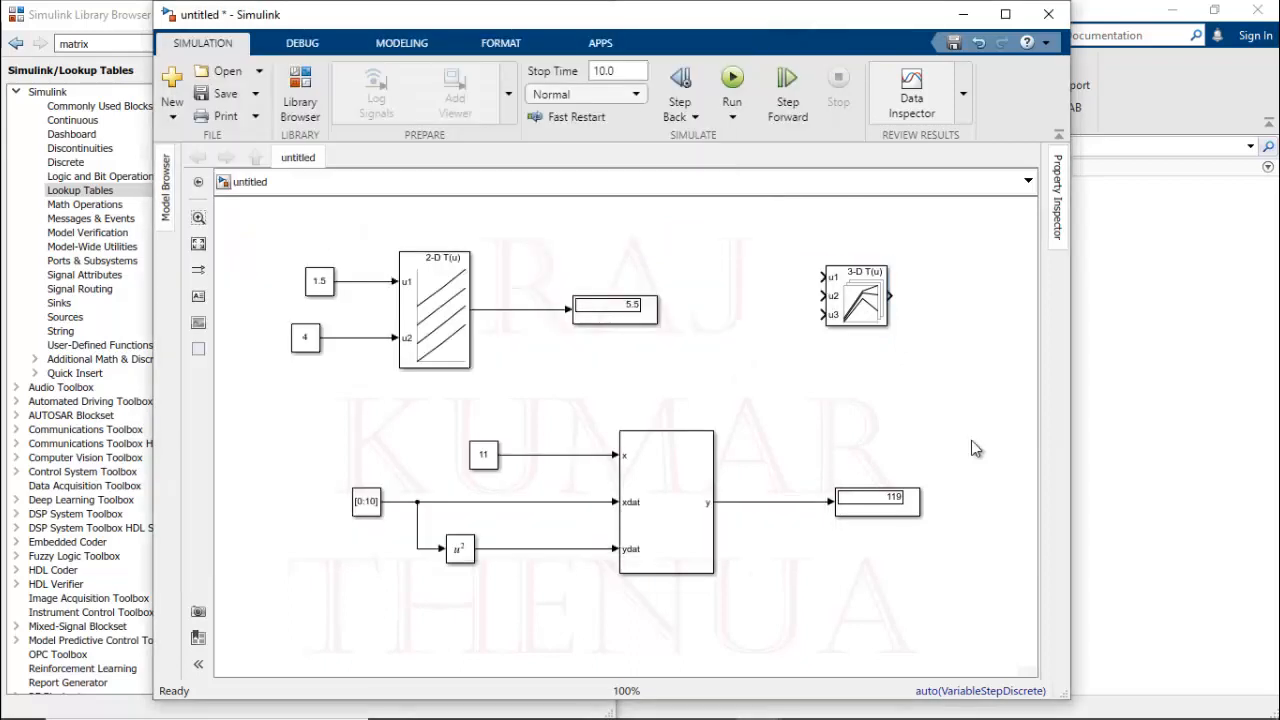